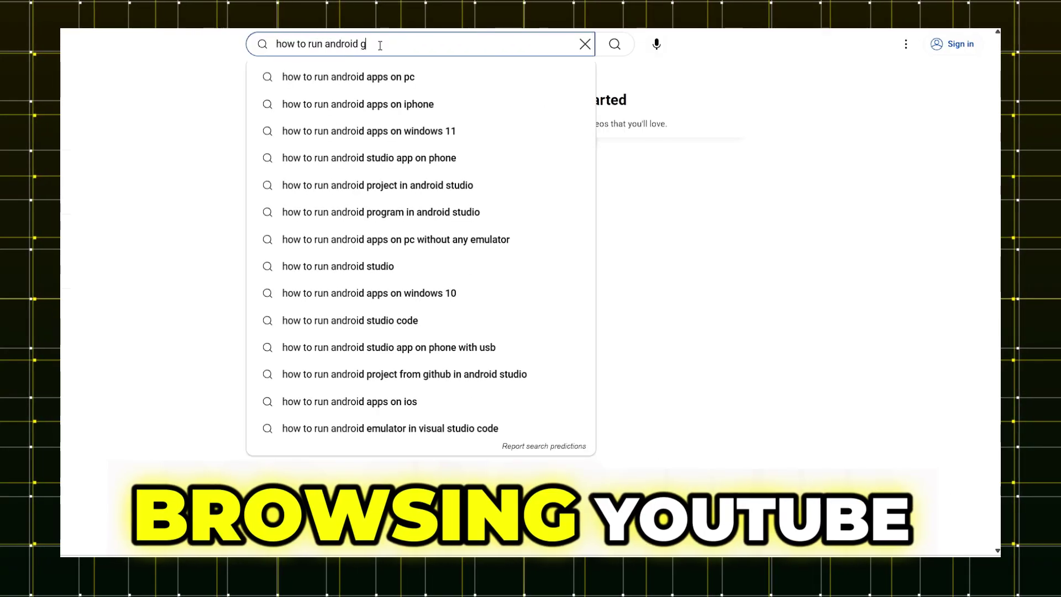
Step: Search YouTube for 'how to run android games on pc without emulator' and browse the video results
{"action": "type", "text": "ames on pc without emulator"}
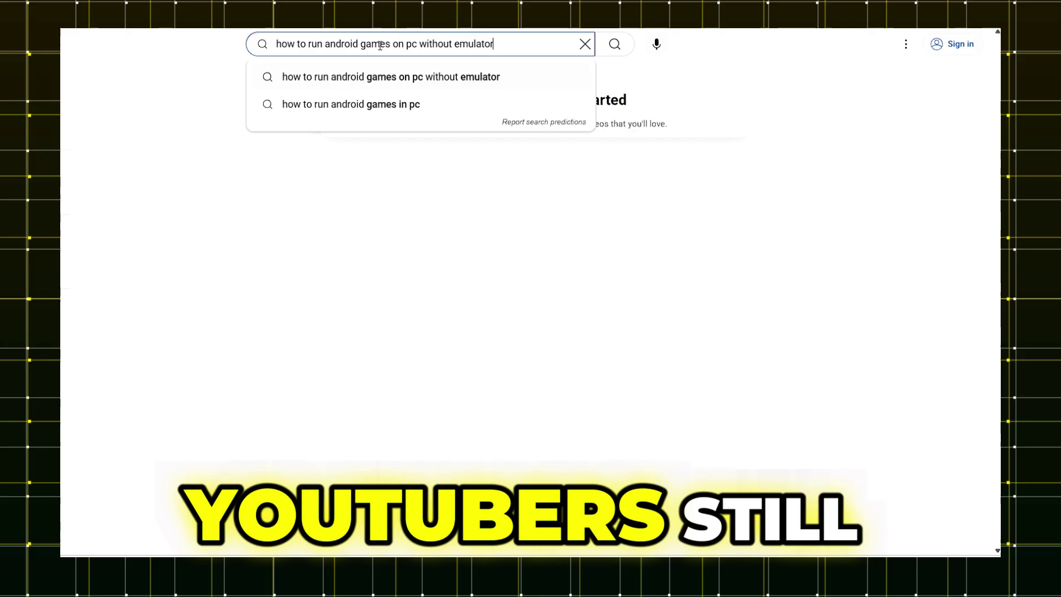
{"action": "key", "text": "Return"}
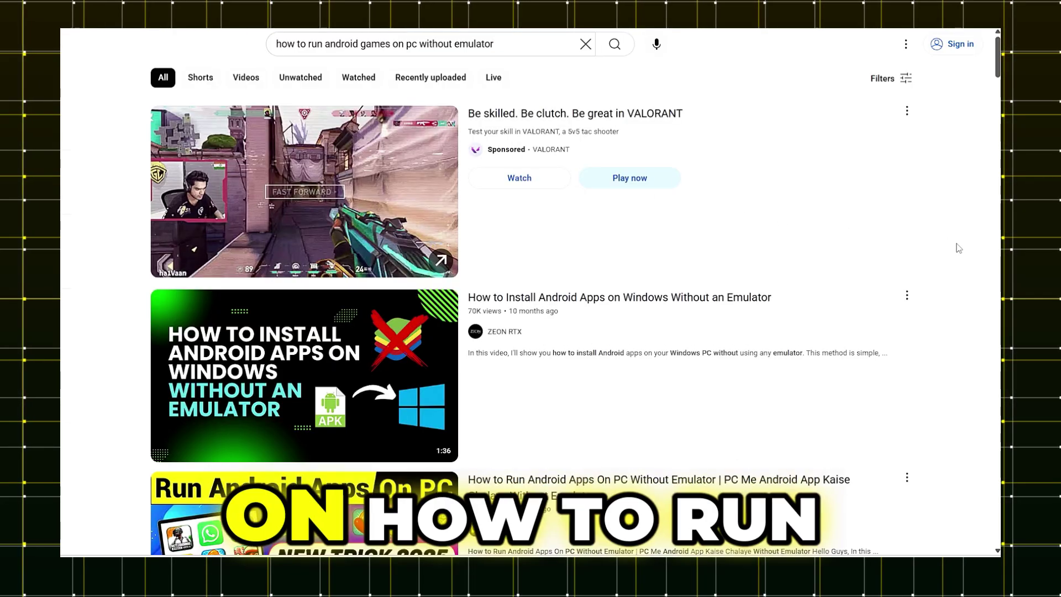
{"action": "scroll", "coordinate": [984, 225], "scroll_direction": "down", "scroll_amount": 1}
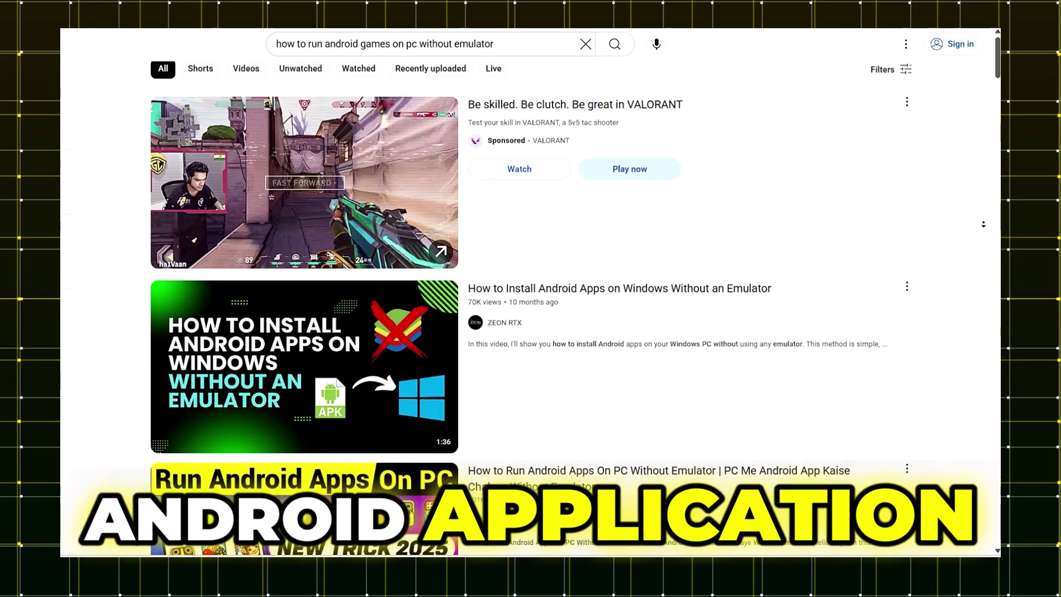
{"action": "scroll", "coordinate": [983, 224], "scroll_direction": "down", "scroll_amount": 1}
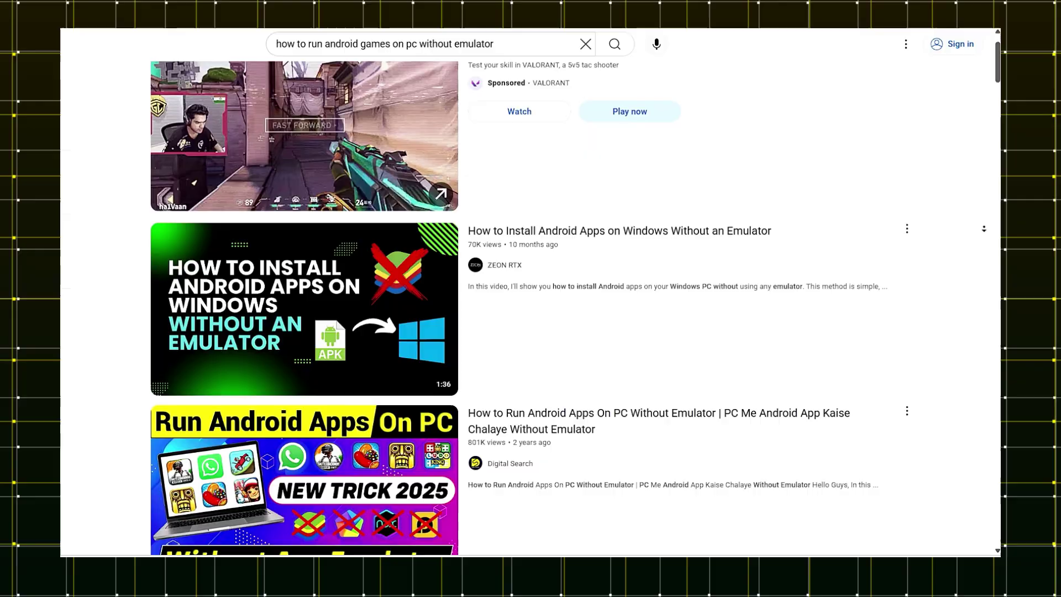
{"action": "scroll", "coordinate": [983, 228], "scroll_direction": "down", "scroll_amount": 2}
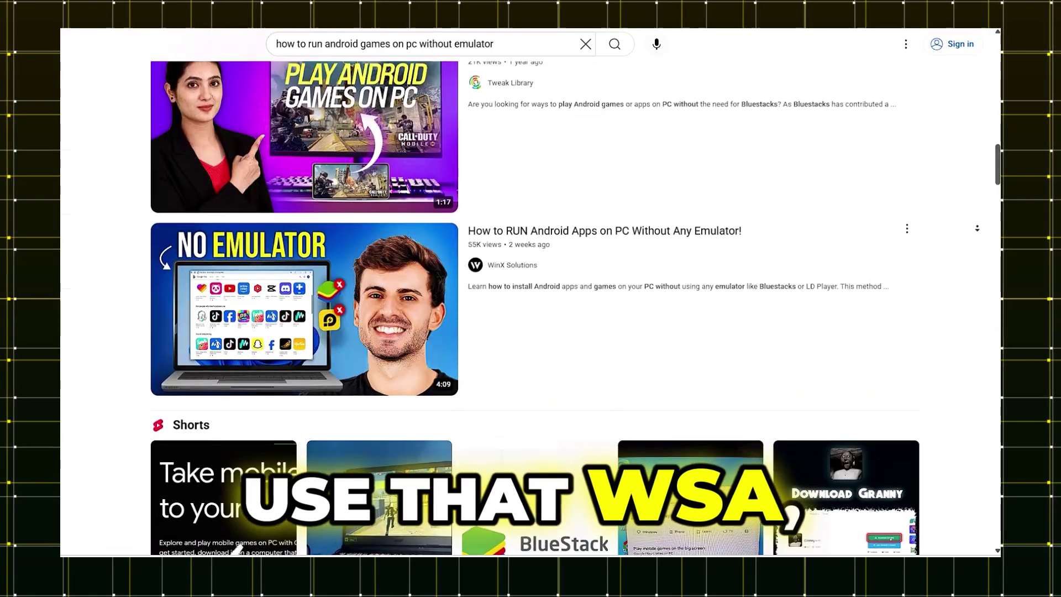
{"action": "scroll", "coordinate": [977, 228], "scroll_direction": "down", "scroll_amount": 3}
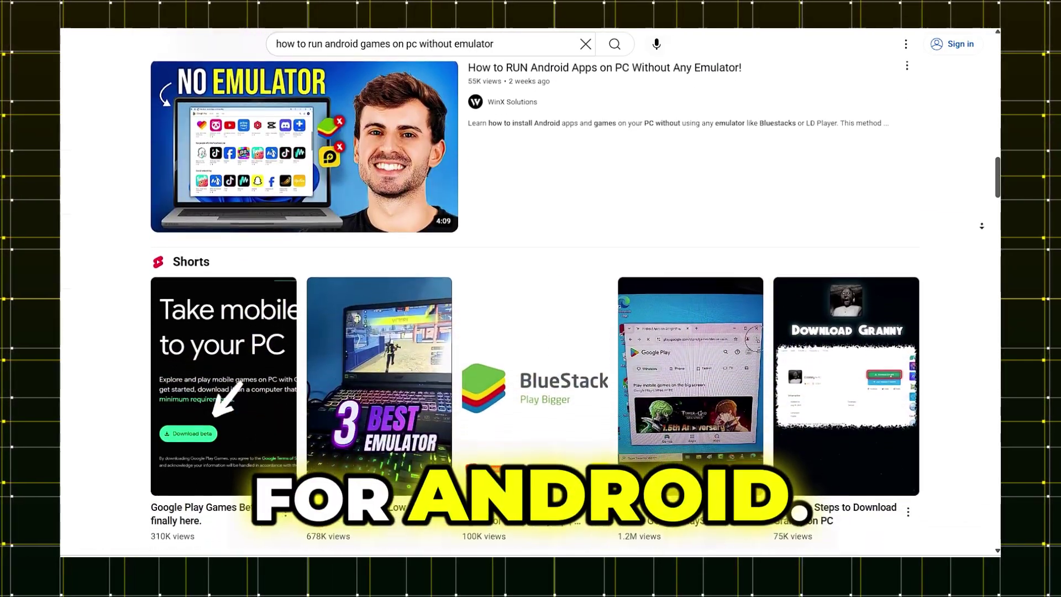
{"action": "scroll", "coordinate": [981, 226], "scroll_direction": "down", "scroll_amount": 2}
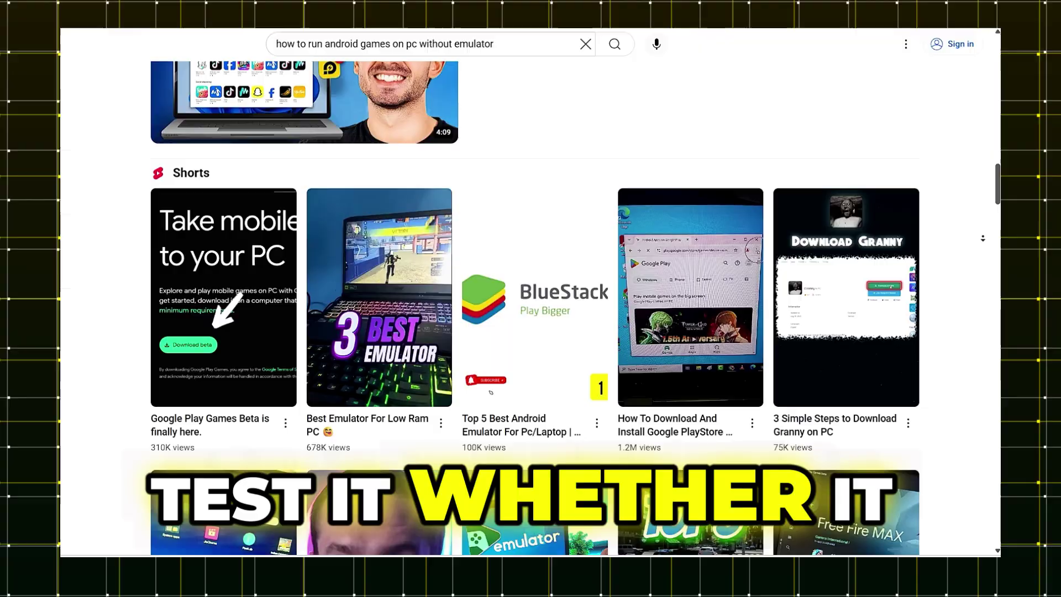
{"action": "scroll", "coordinate": [983, 238], "scroll_direction": "down", "scroll_amount": 4}
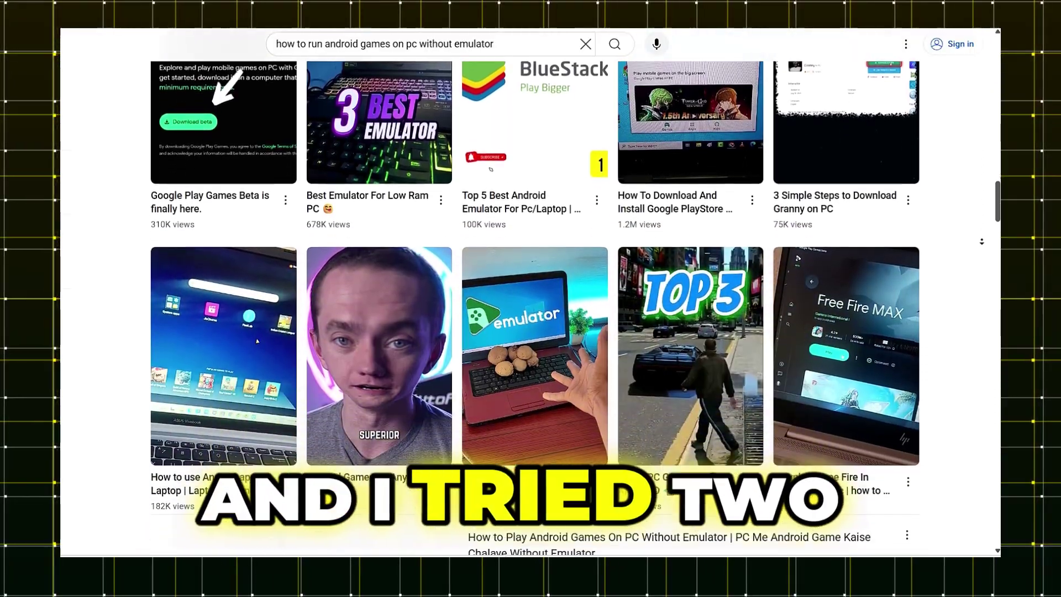
{"action": "scroll", "coordinate": [981, 241], "scroll_direction": "down", "scroll_amount": 4}
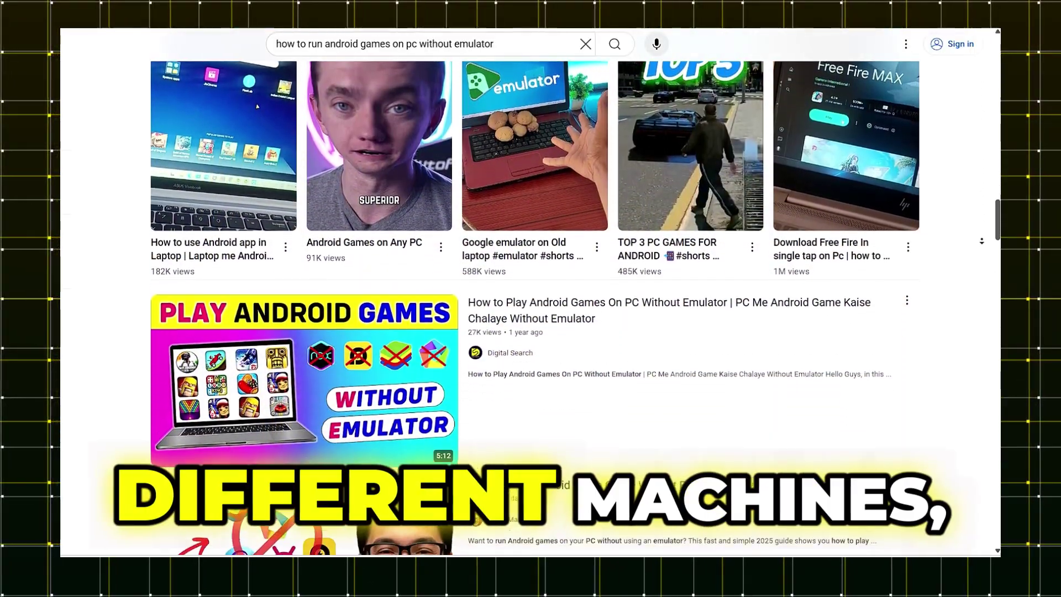
{"action": "scroll", "coordinate": [981, 242], "scroll_direction": "down", "scroll_amount": 2}
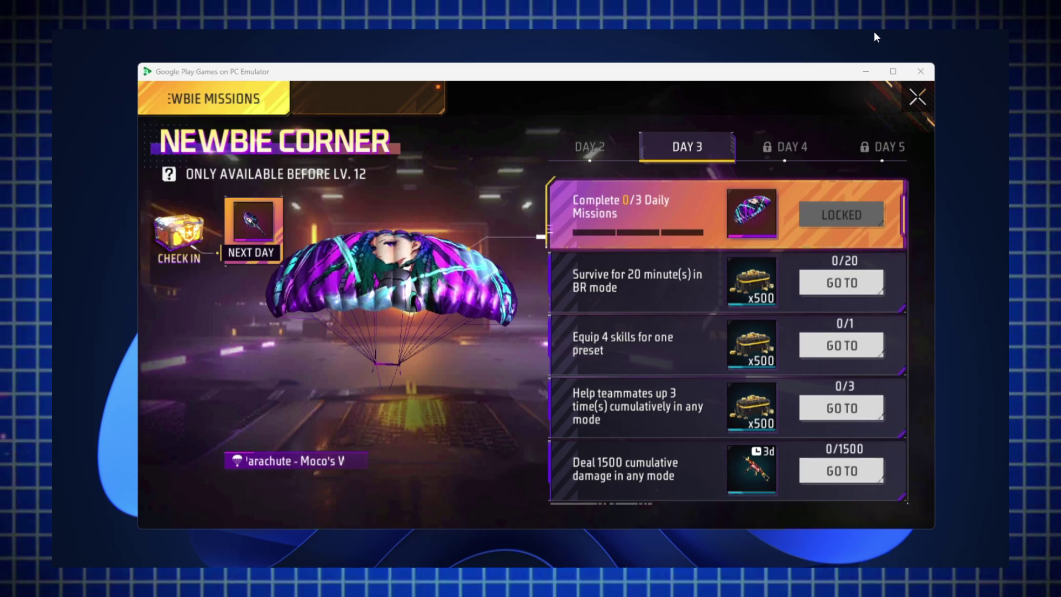
Step: Close Newbie Corner, start a Battle Royale match, dismiss the Free Fire India notice, and bring up settings
{"action": "left_click", "coordinate": [915, 99]}
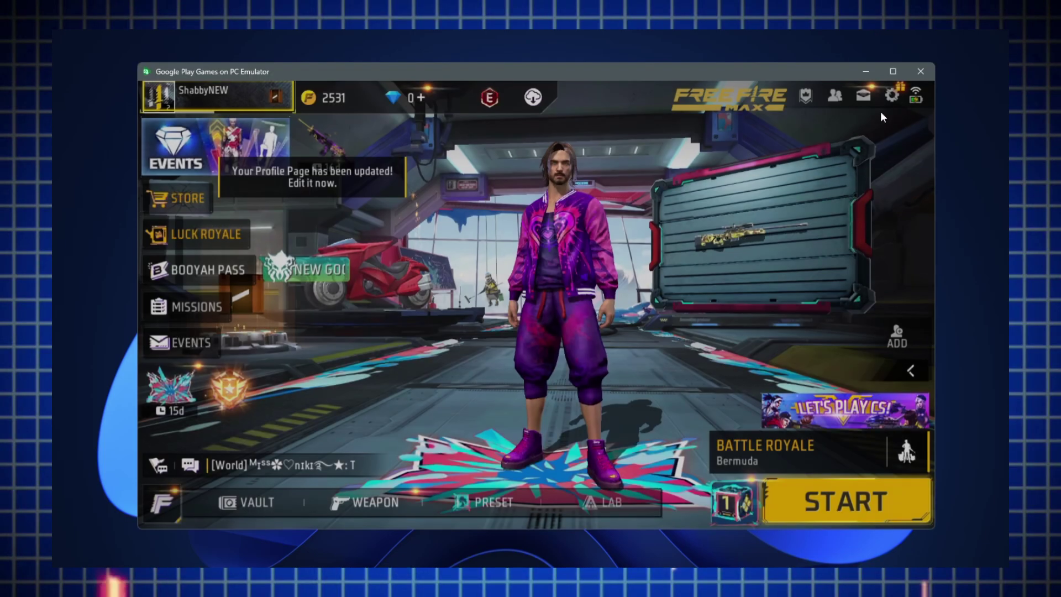
{"action": "left_click", "coordinate": [826, 505]}
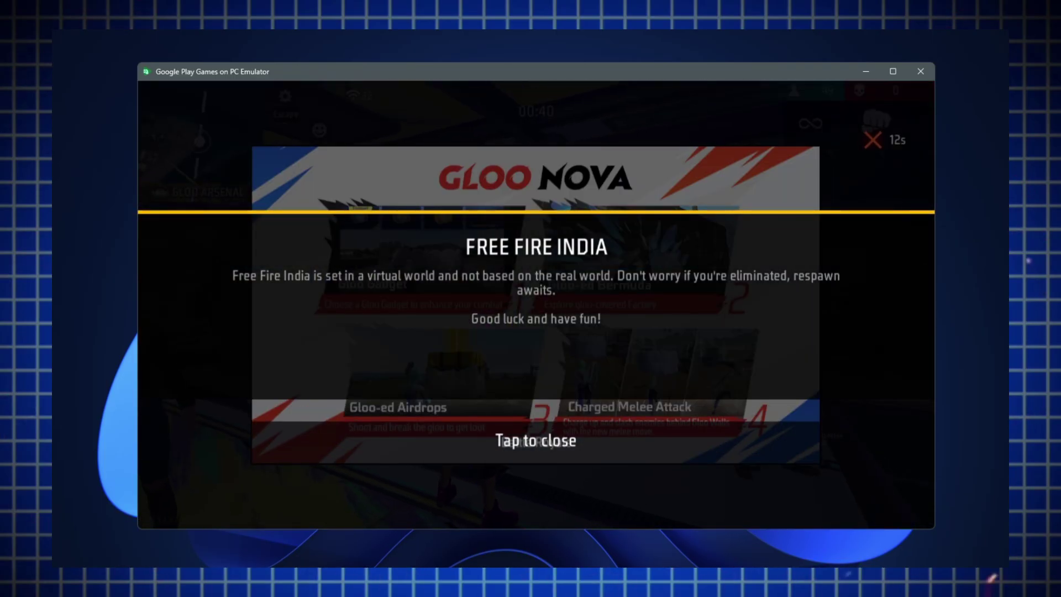
{"action": "left_click", "coordinate": [796, 338]}
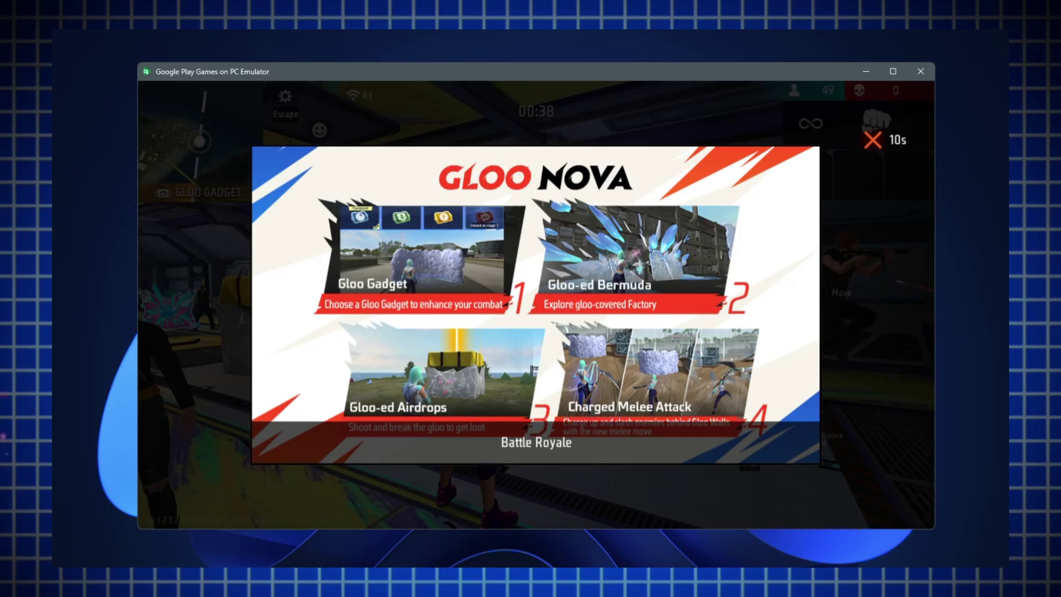
{"action": "key", "text": "Escape"}
{"action": "key", "text": "Escape"}
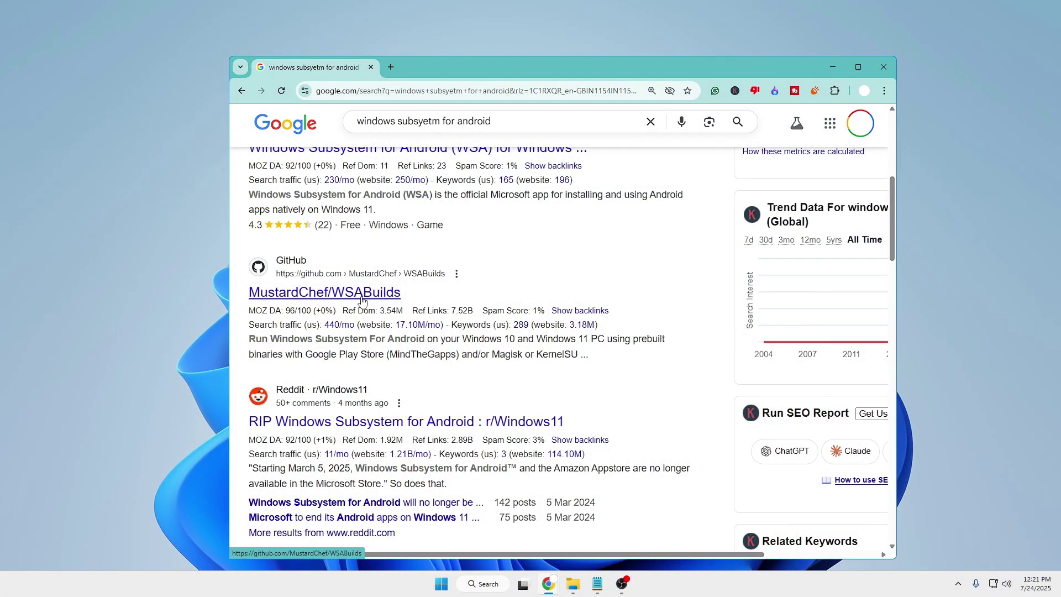
Step: Open the MustardChef/WSABuilds repository and scroll its README to the Windows 11/10 download table
{"action": "left_click", "coordinate": [362, 300]}
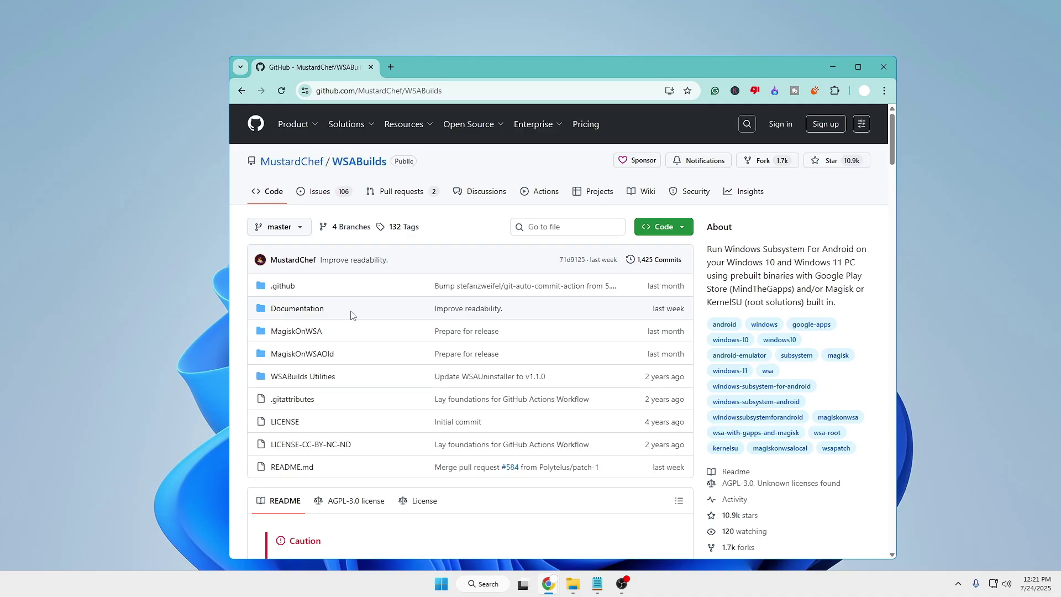
{"action": "scroll", "coordinate": [351, 315], "scroll_direction": "down", "scroll_amount": 5}
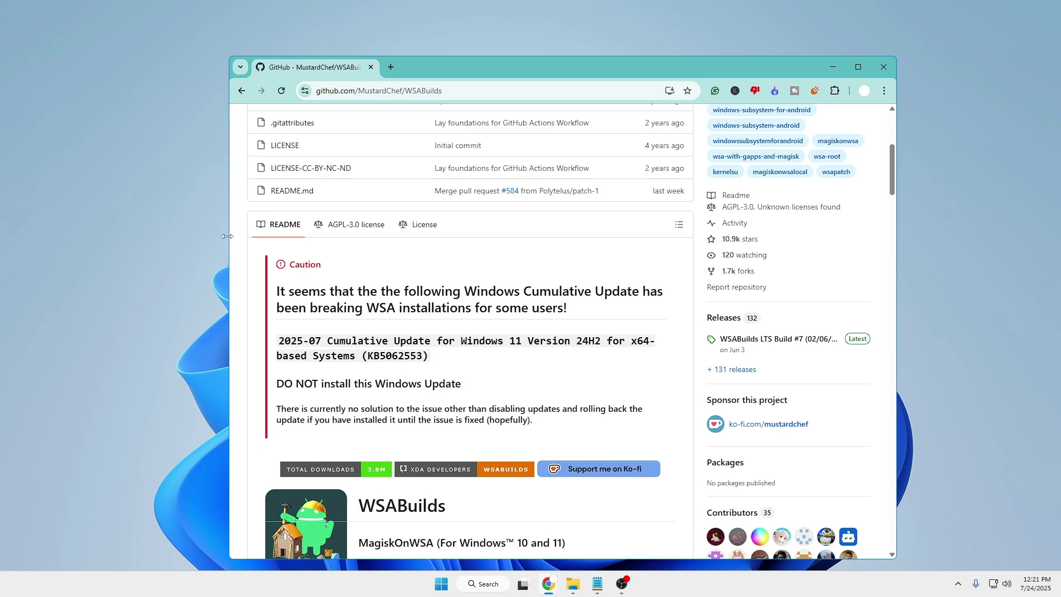
{"action": "left_click_drag", "start_coordinate": [228, 236], "coordinate": [191, 235]}
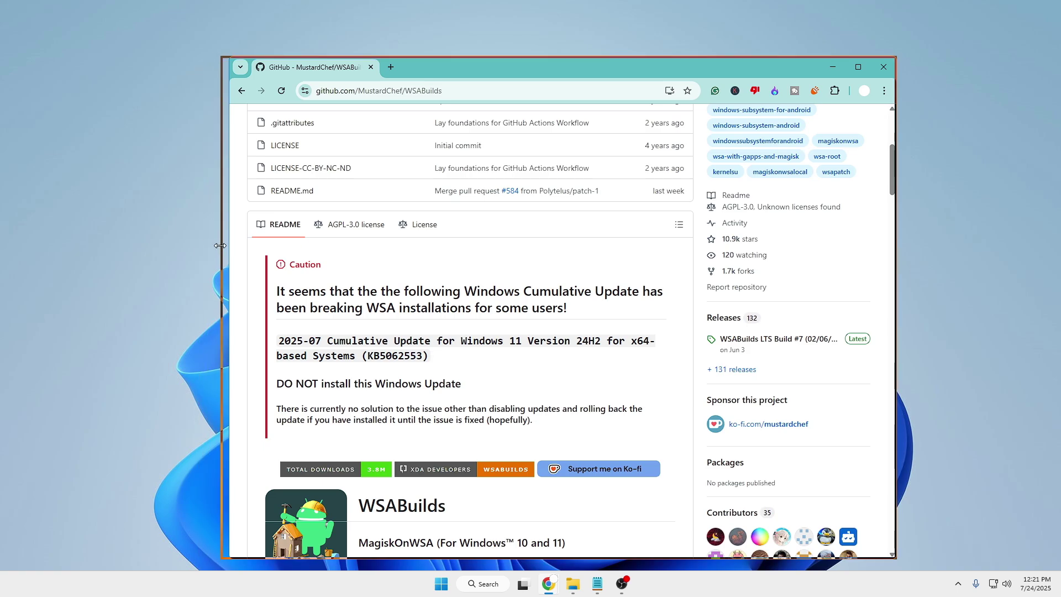
{"action": "scroll", "coordinate": [425, 258], "scroll_direction": "down", "scroll_amount": 10}
{"action": "scroll", "coordinate": [425, 258], "scroll_direction": "down", "scroll_amount": 10}
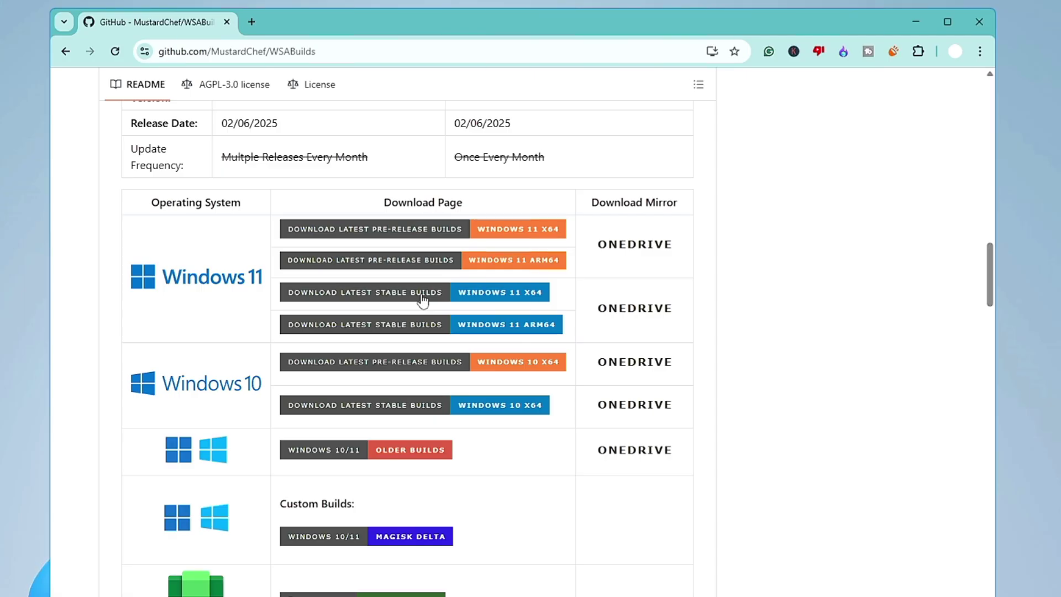
Step: Download the Windows 11 x64 stable MindTheGapps-13.0-RemovedAmazon.7z build and open its download folder
{"action": "left_click", "coordinate": [423, 300]}
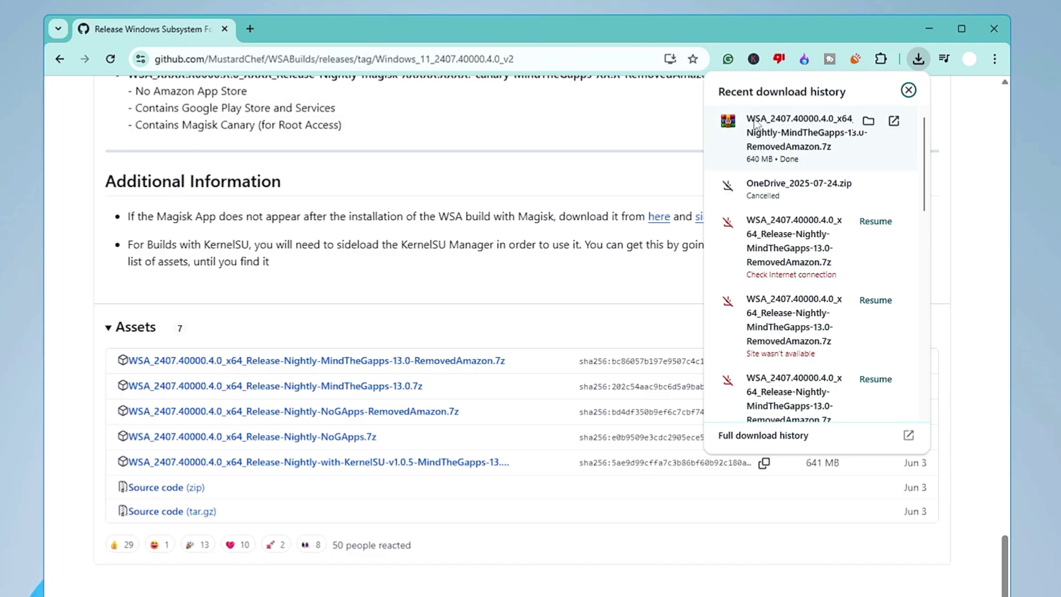
{"action": "left_click", "coordinate": [868, 121]}
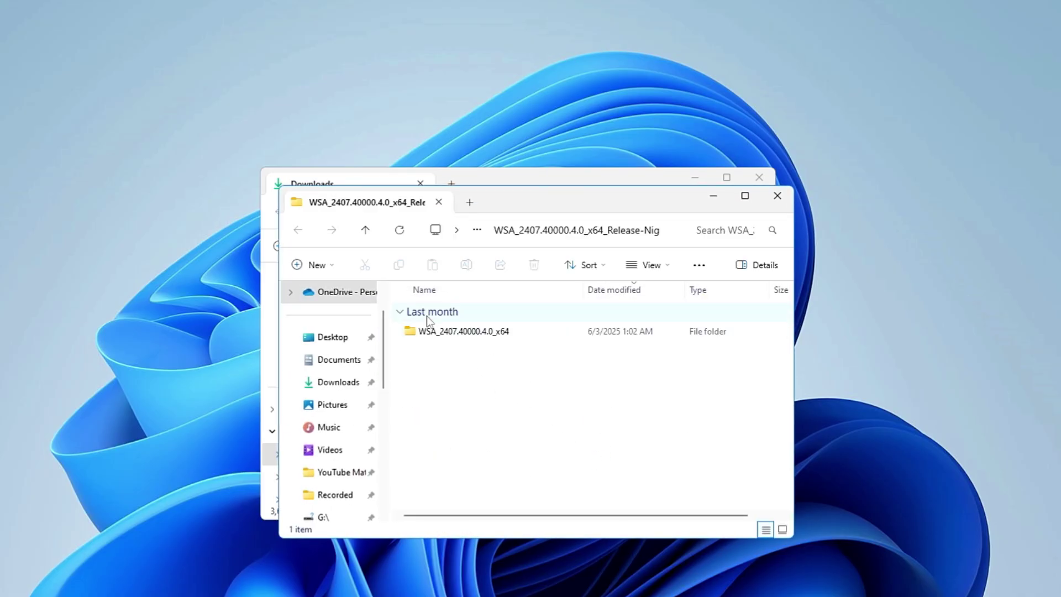
Step: Open the WSA_2407.40000.4.0_x64 folder and run Run.bat to start the WSA installer
{"action": "double_click", "coordinate": [436, 331]}
{"action": "left_click", "coordinate": [463, 414]}
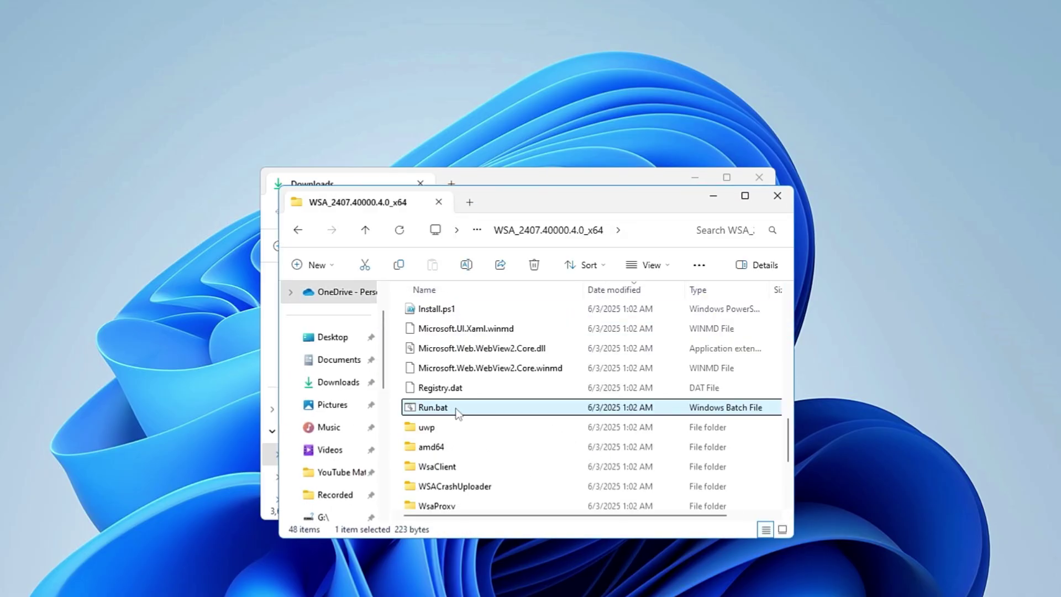
{"action": "right_click", "coordinate": [457, 413]}
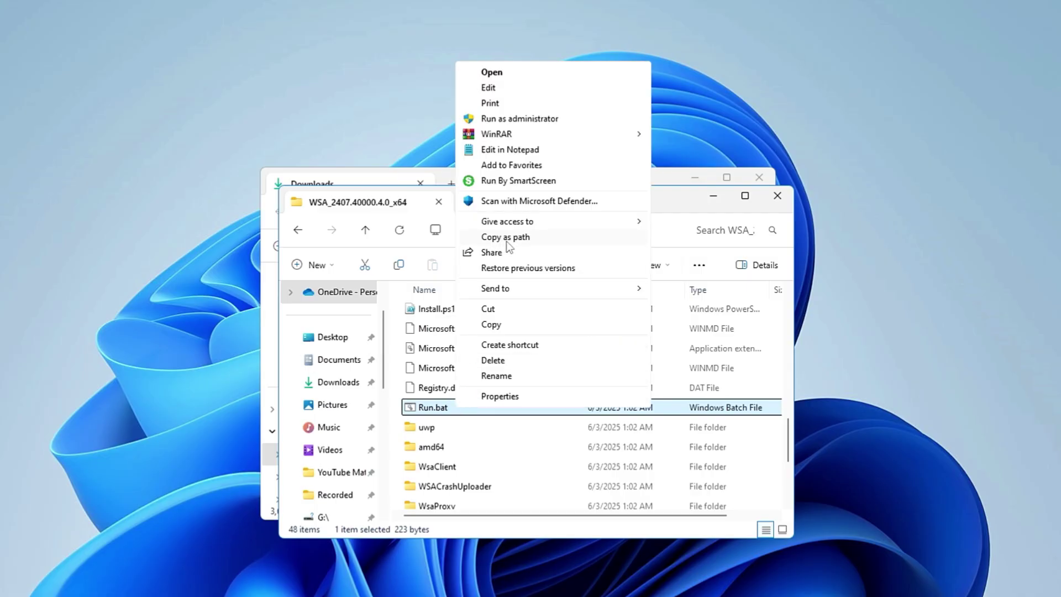
{"action": "left_click", "coordinate": [519, 119]}
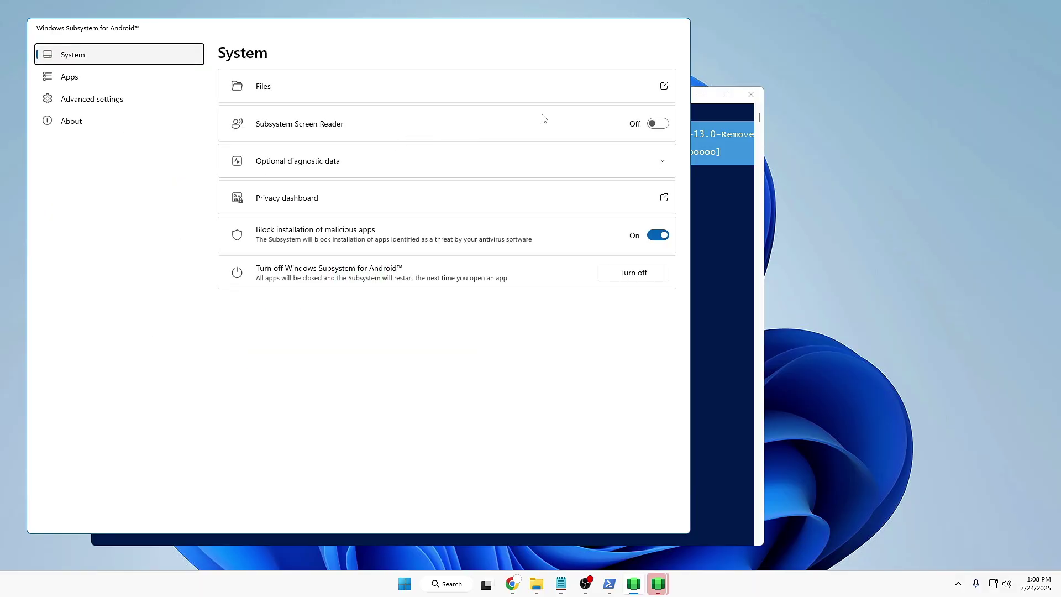
Step: Minimize the installer window and turn on Developer mode in WSA advanced settings
{"action": "left_click", "coordinate": [701, 97]}
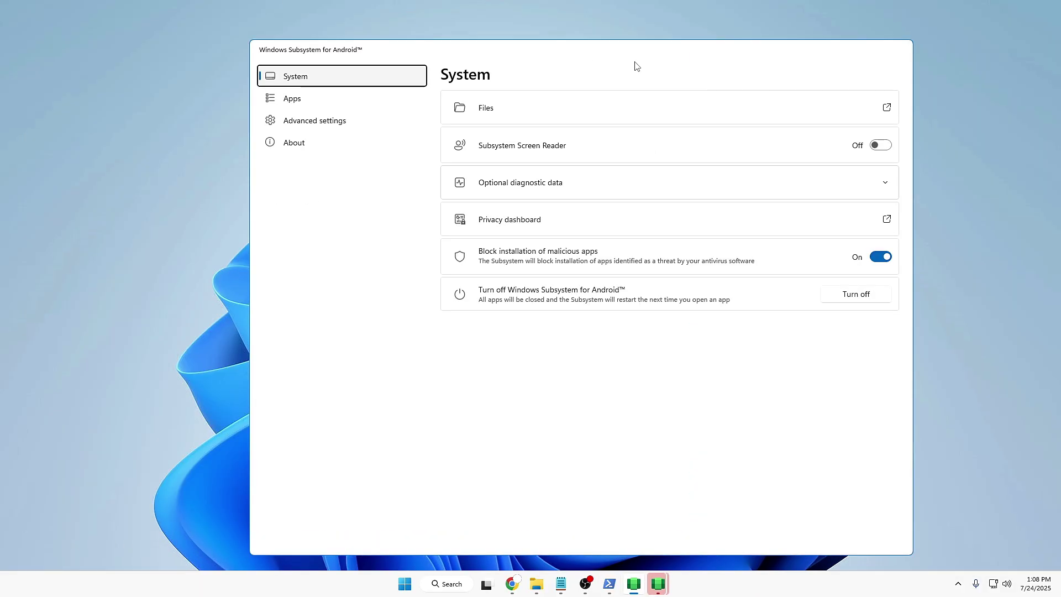
{"action": "left_click", "coordinate": [316, 124]}
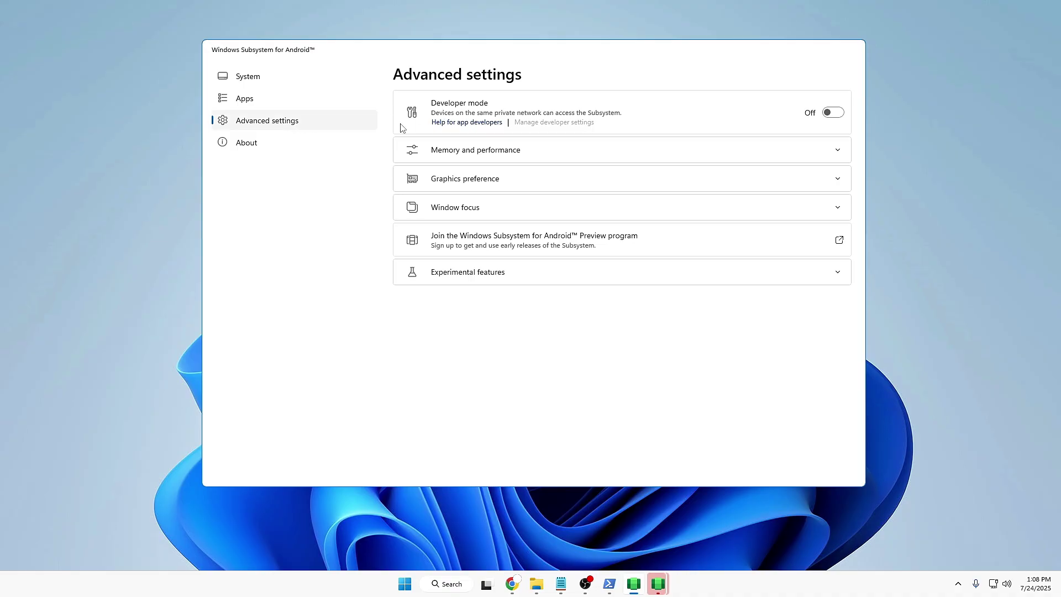
{"action": "left_click", "coordinate": [832, 113]}
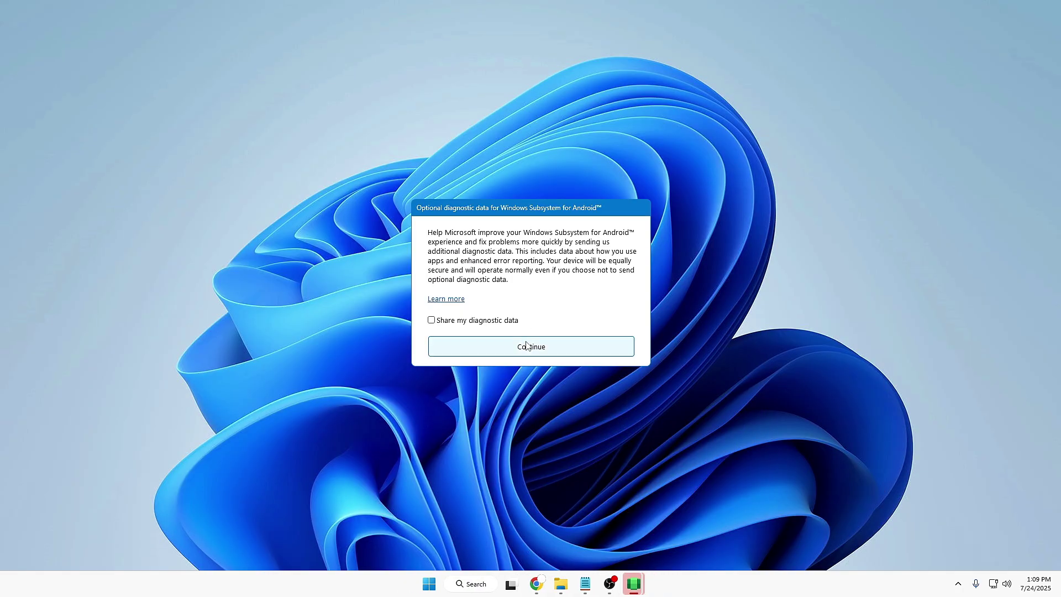
{"action": "left_click", "coordinate": [527, 345]}
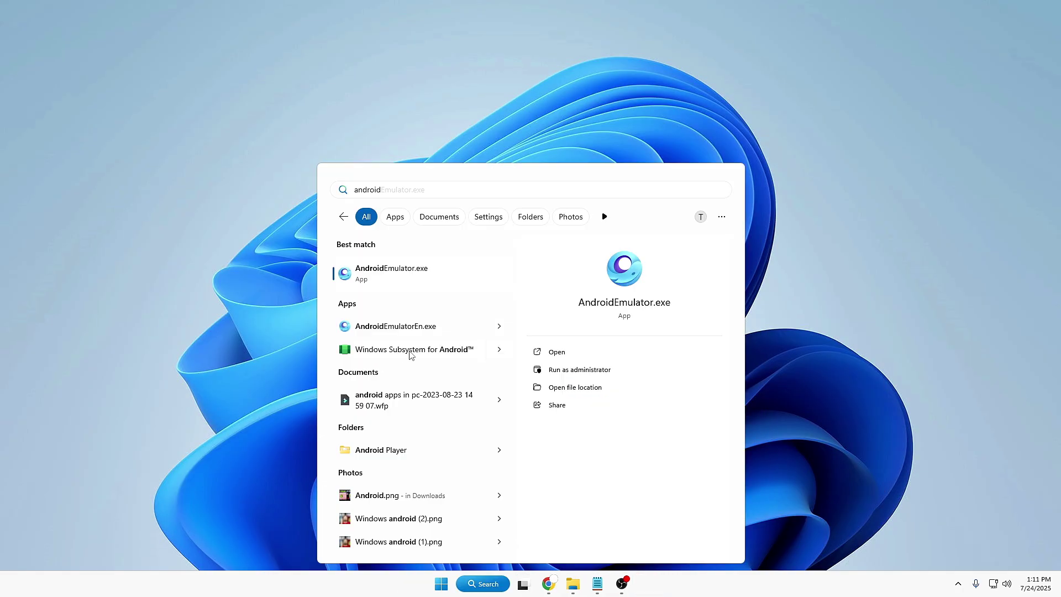
Step: Check the installed Android apps in WSA Settings, then search Windows for 'play'
{"action": "left_click", "coordinate": [409, 349]}
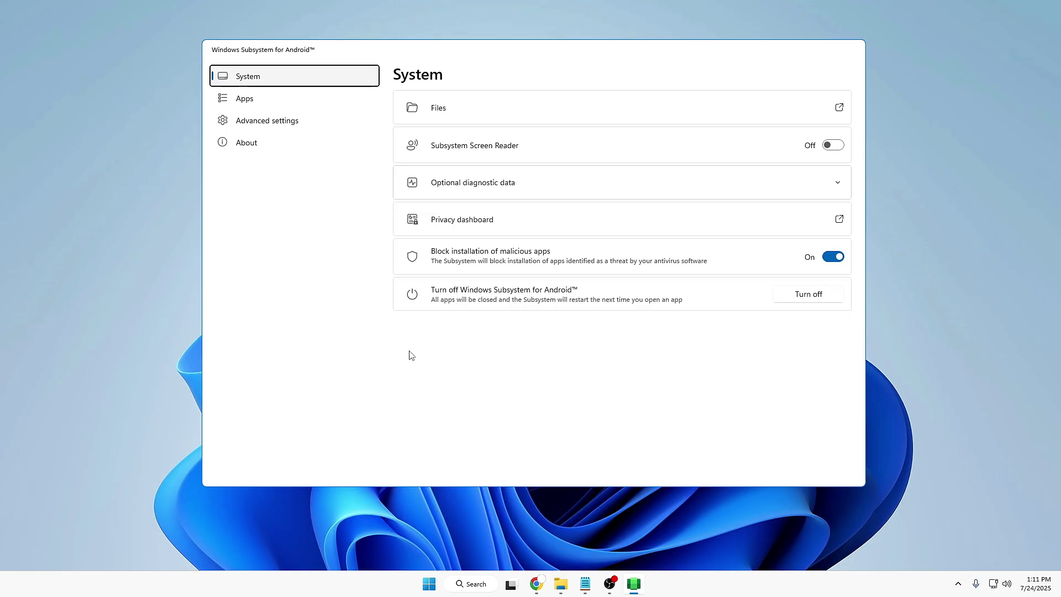
{"action": "left_click", "coordinate": [250, 100]}
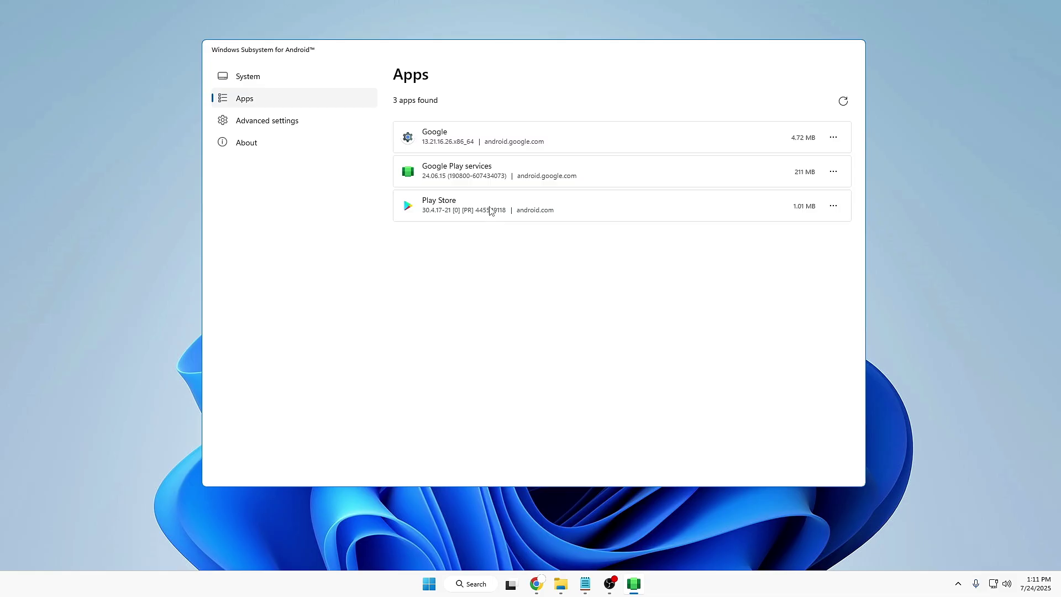
{"action": "left_click", "coordinate": [470, 586]}
{"action": "type", "text": "play"}
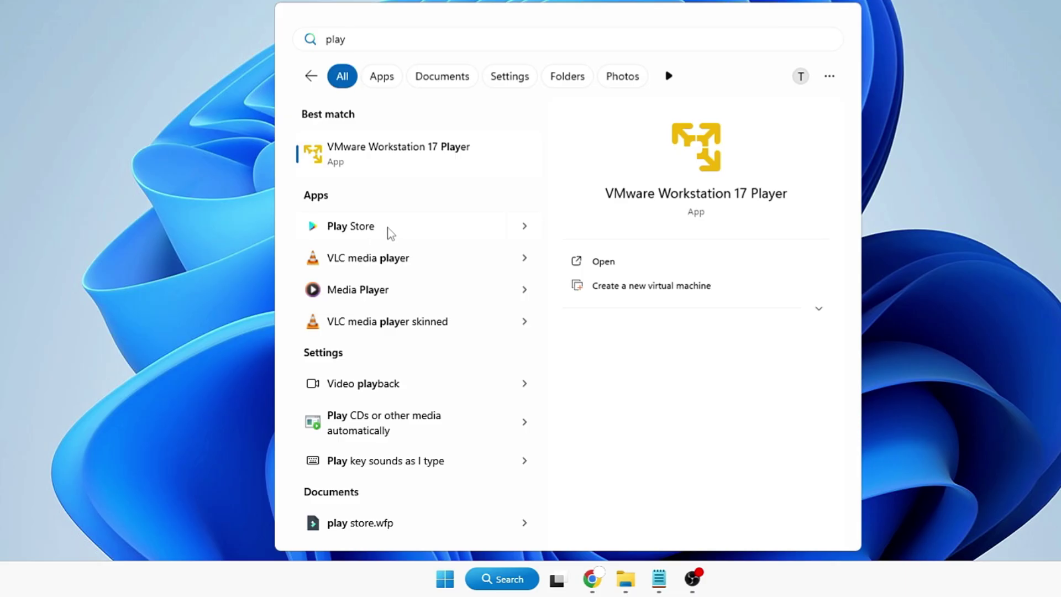
Step: Launch Play Store from the search results and refresh the desktop twice while WSA starts
{"action": "left_click", "coordinate": [390, 228]}
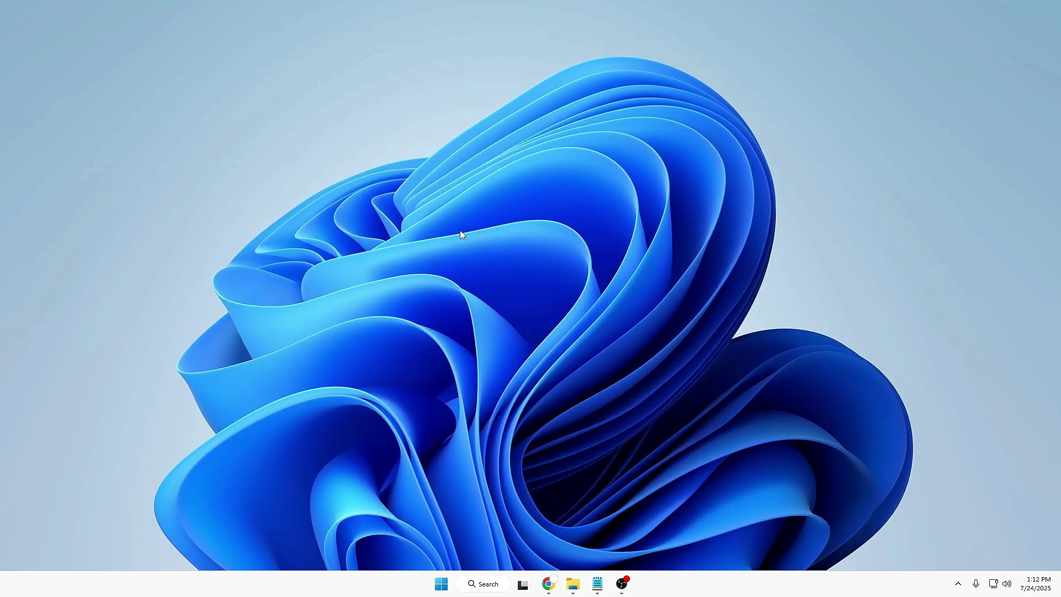
{"action": "right_click", "coordinate": [460, 232]}
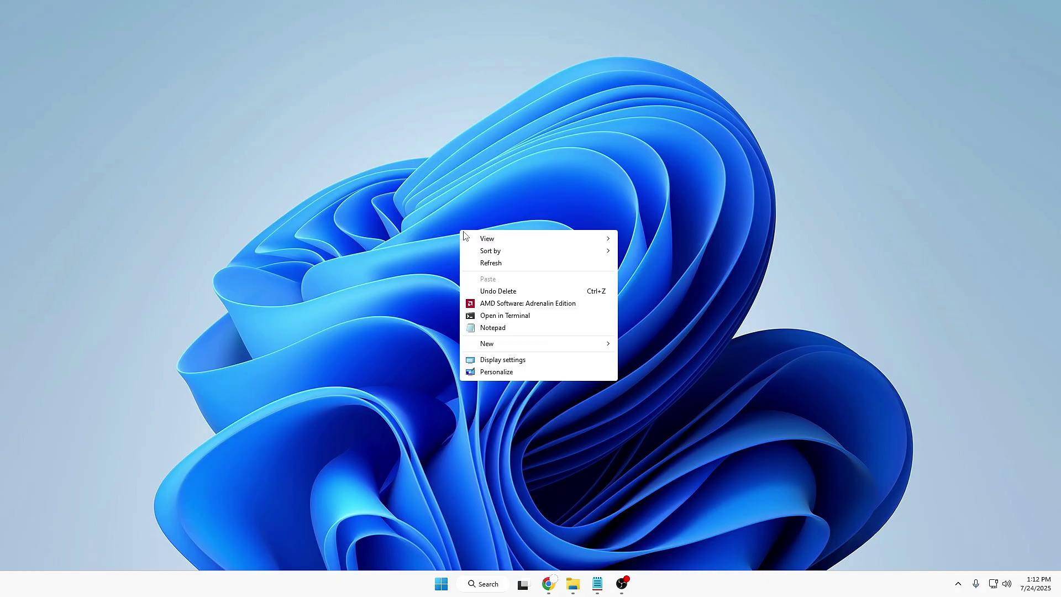
{"action": "left_click", "coordinate": [497, 265]}
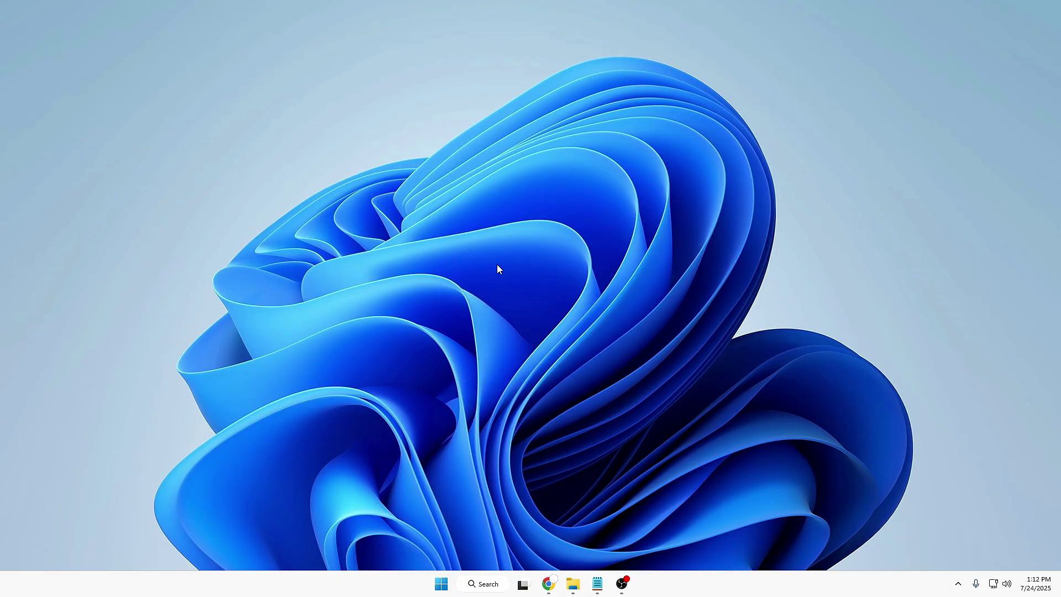
{"action": "right_click", "coordinate": [497, 269]}
{"action": "left_click", "coordinate": [536, 301]}
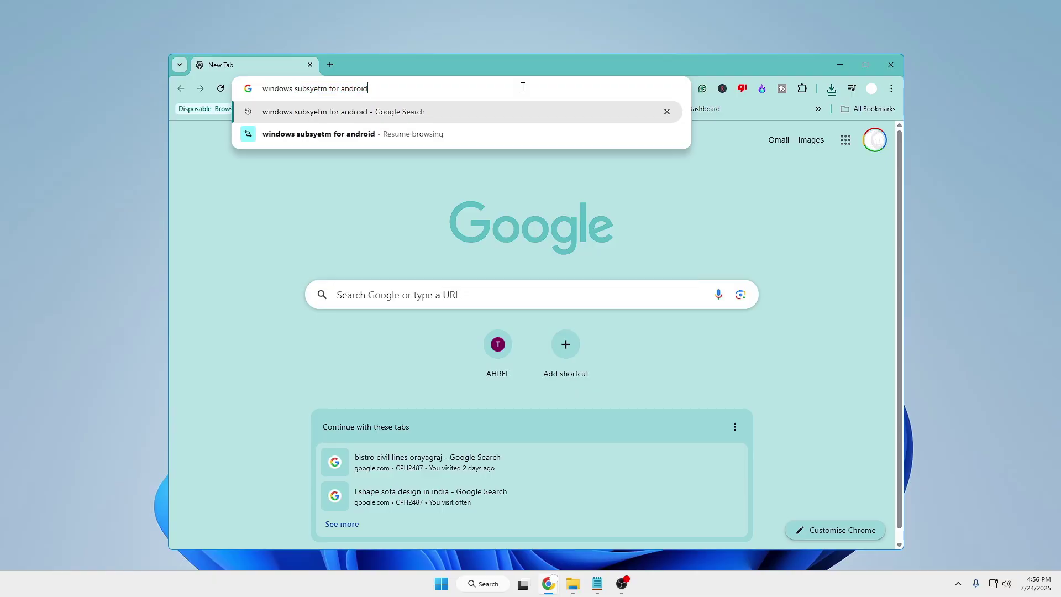
Step: Search Google for 'windows subsyetm for android' and scroll through the WSA results
{"action": "key", "text": "Return"}
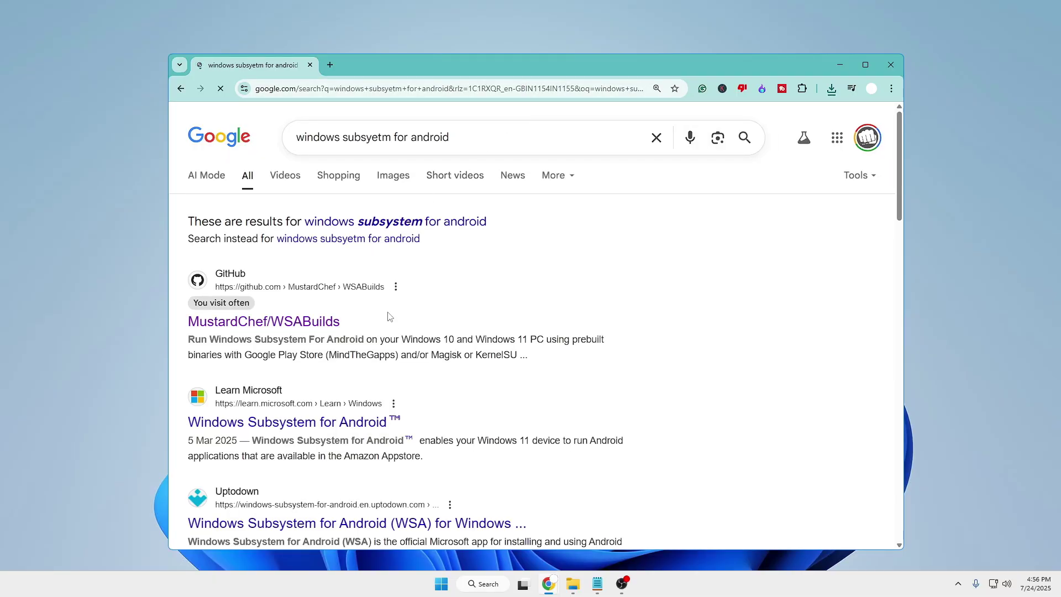
{"action": "scroll", "coordinate": [392, 328], "scroll_direction": "down", "scroll_amount": 3}
{"action": "scroll", "coordinate": [387, 332], "scroll_direction": "down", "scroll_amount": 1}
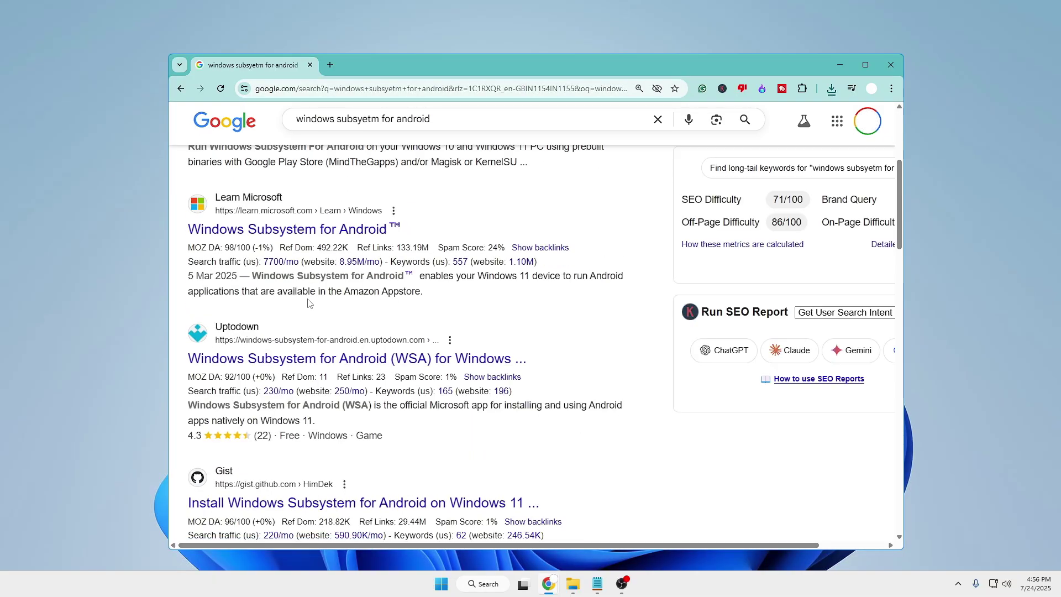
{"action": "scroll", "coordinate": [350, 362], "scroll_direction": "down", "scroll_amount": 1}
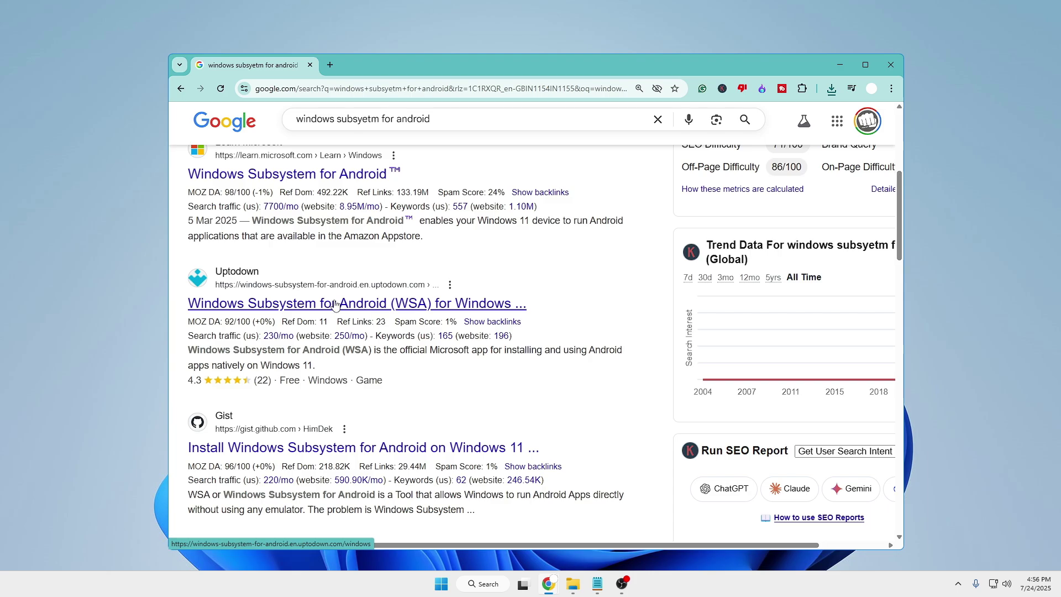
Step: Download the WSA package from Uptodown, then switch WSA Developer mode On and close settings
{"action": "left_click", "coordinate": [346, 301]}
{"action": "left_click", "coordinate": [321, 485]}
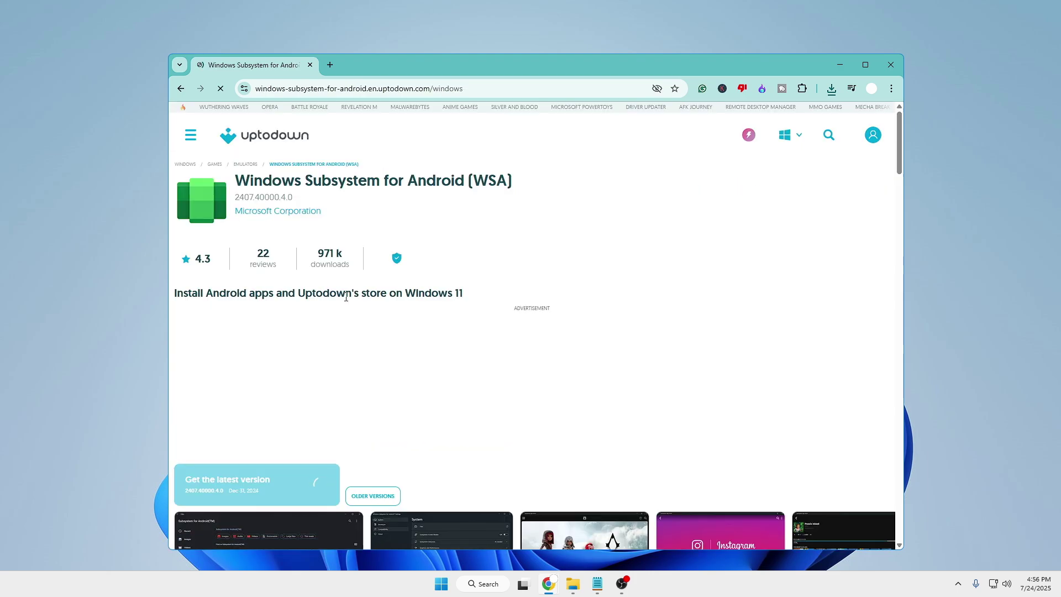
{"action": "left_click", "coordinate": [832, 88]}
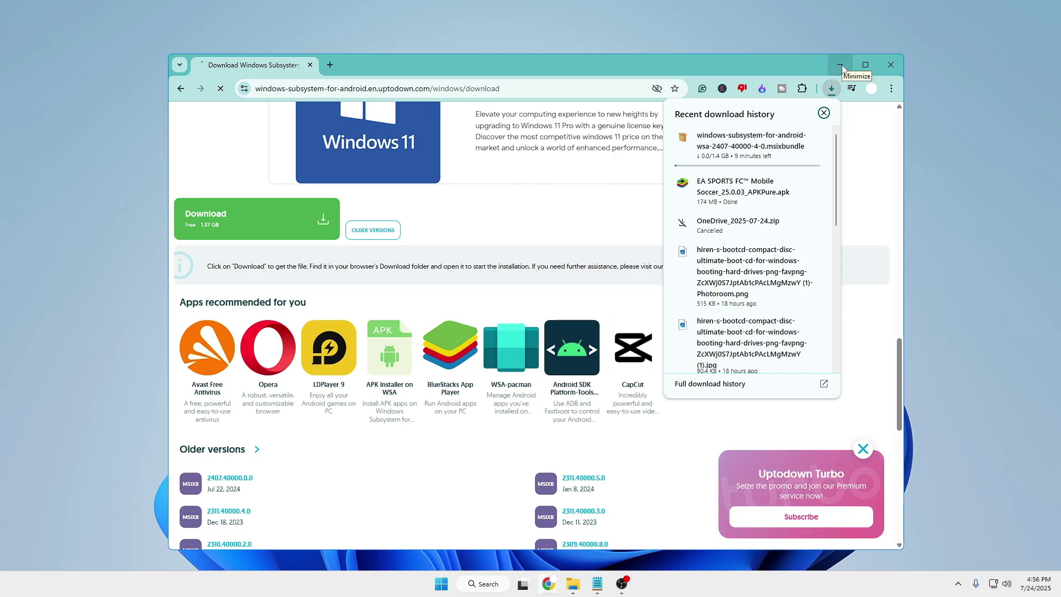
{"action": "left_click", "coordinate": [788, 69]}
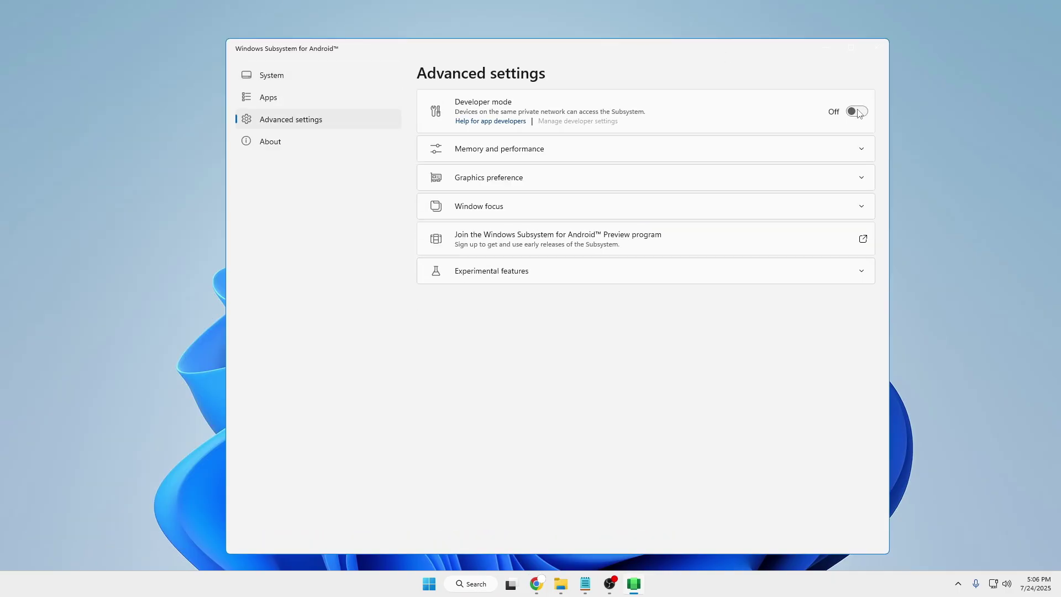
{"action": "left_click", "coordinate": [856, 112]}
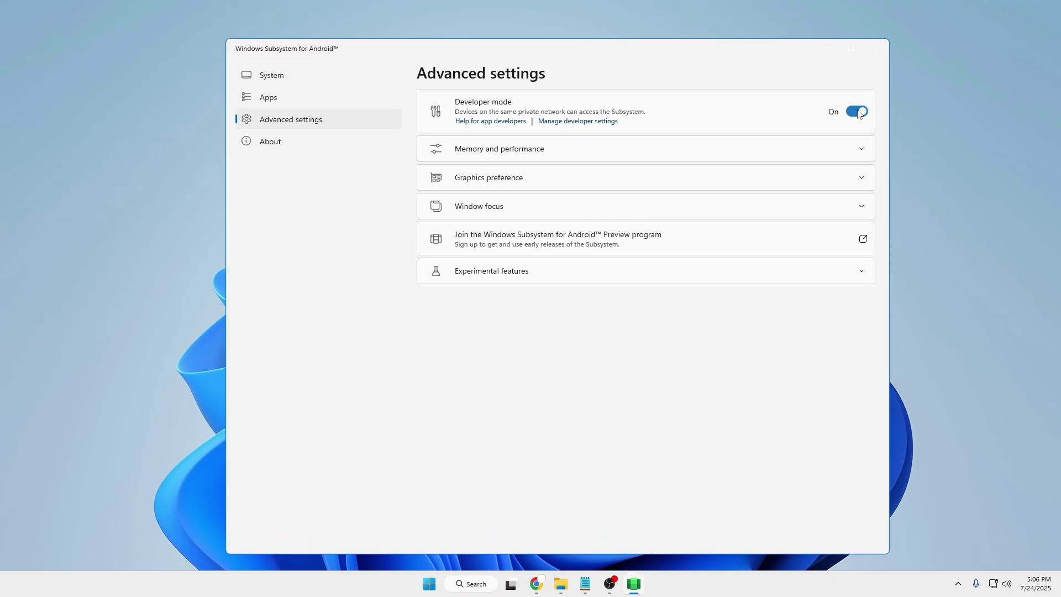
{"action": "left_click", "coordinate": [880, 49]}
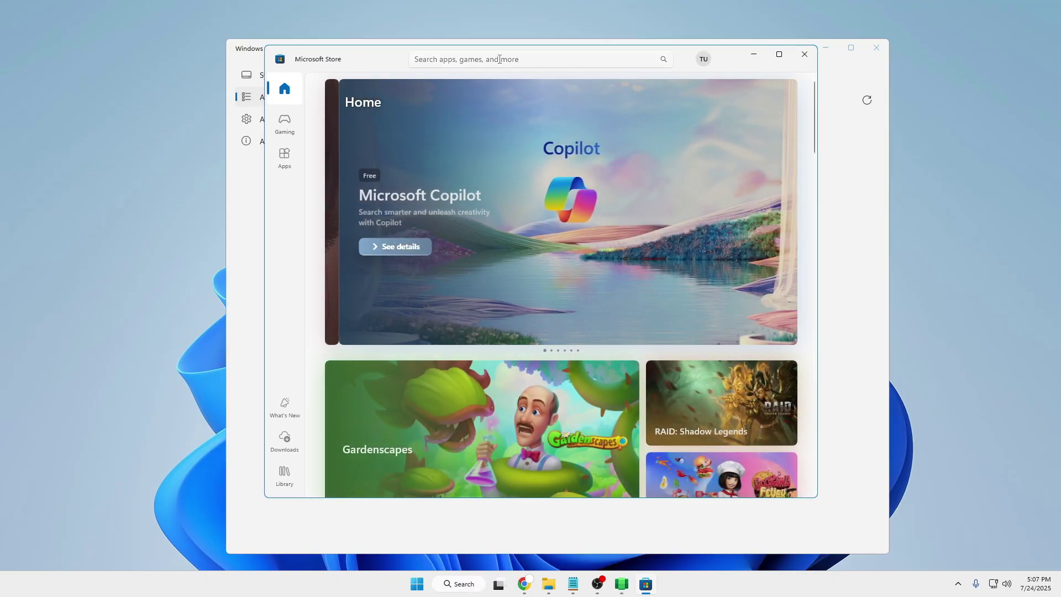
Step: Search Microsoft Store for 'apk installer' and open the APK Installer for Win11 page
{"action": "left_click", "coordinate": [499, 59]}
{"action": "type", "text": "apk "}
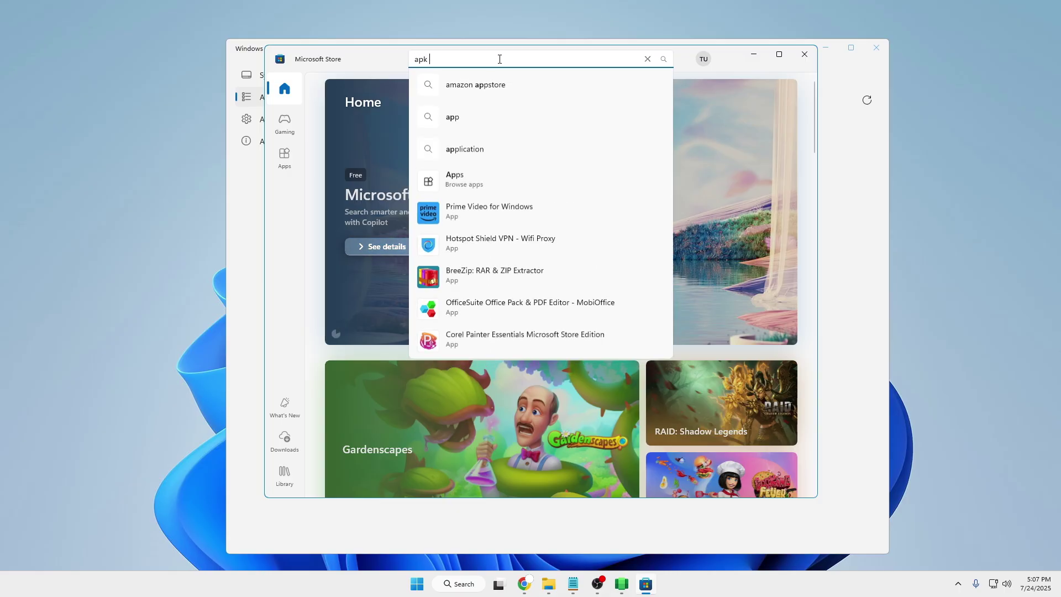
{"action": "type", "text": "installer"}
{"action": "key", "text": "Return"}
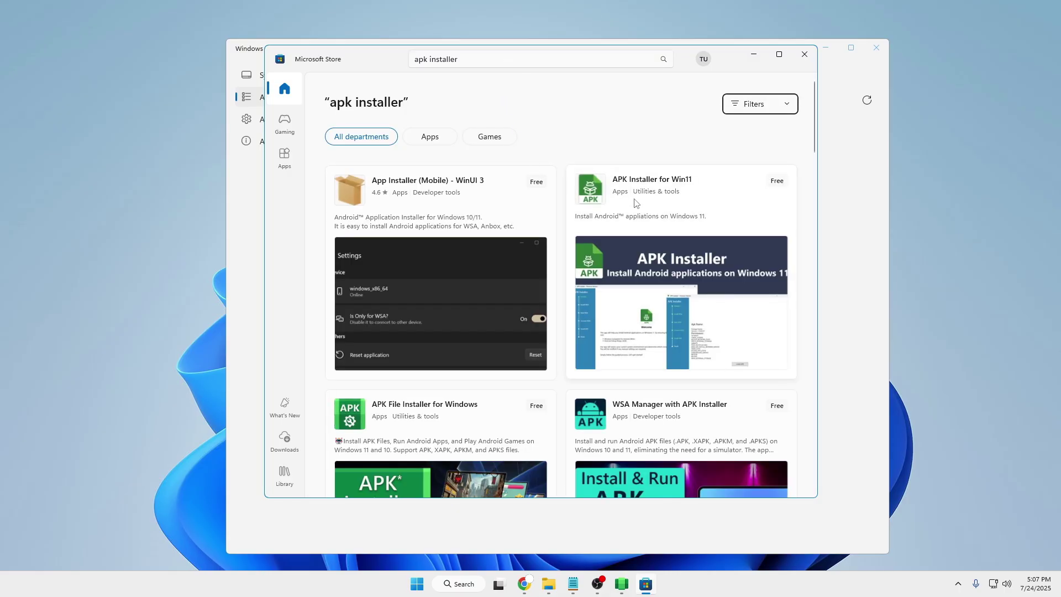
{"action": "mouse_move", "coordinate": [666, 202]}
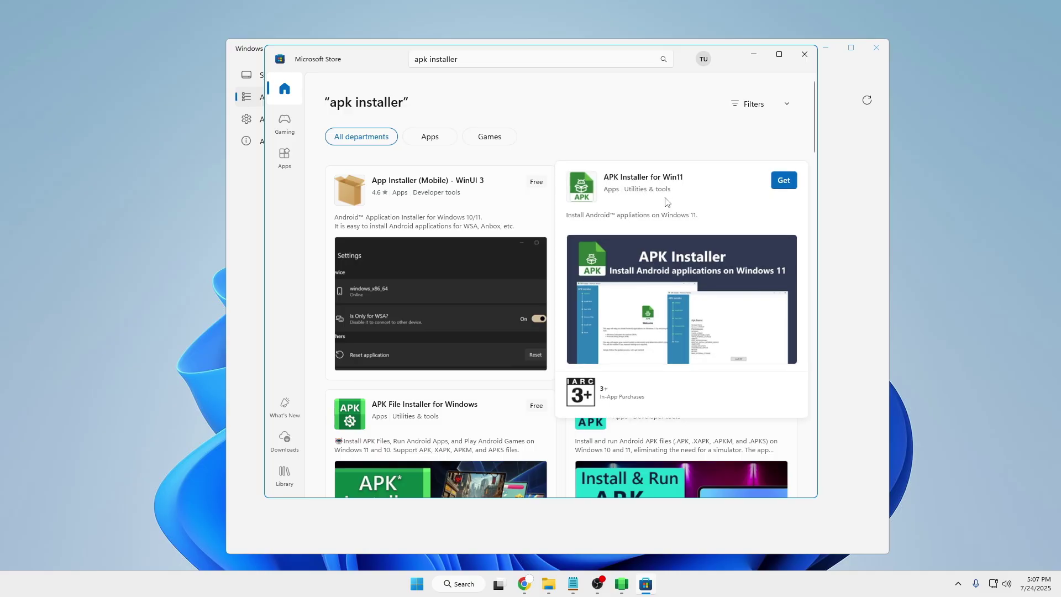
{"action": "left_click", "coordinate": [666, 202]}
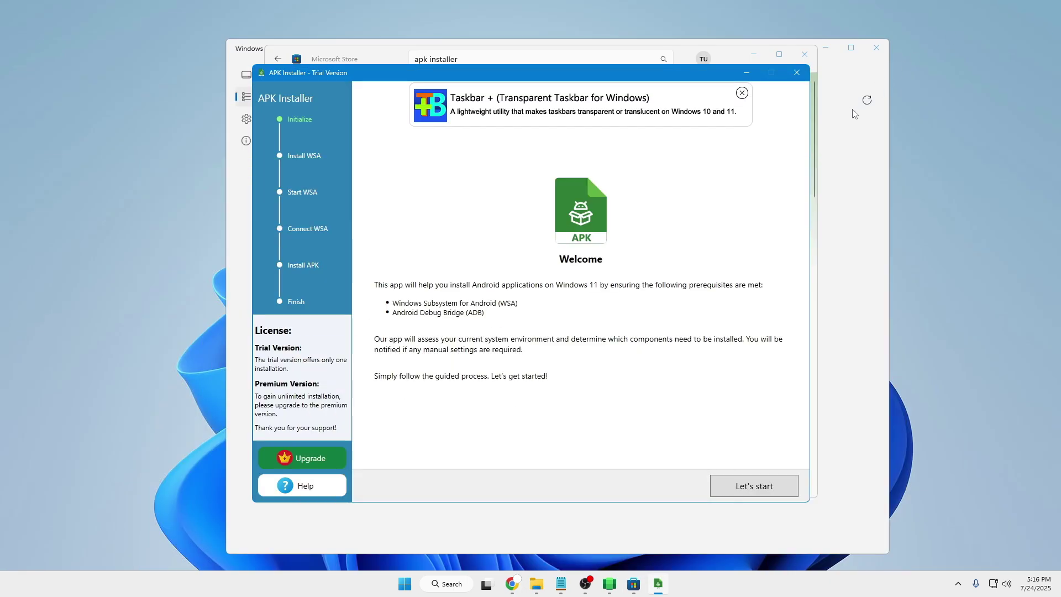
Step: Start APK Installer setup without sharing diagnostic data, and hide the Microsoft Store window
{"action": "left_click", "coordinate": [741, 497]}
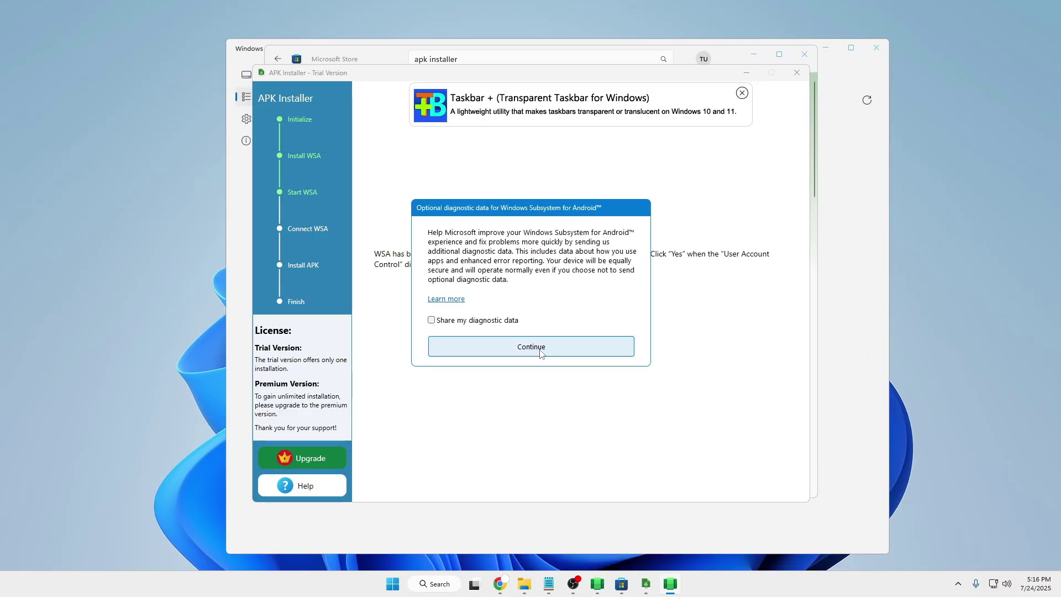
{"action": "left_click", "coordinate": [540, 353]}
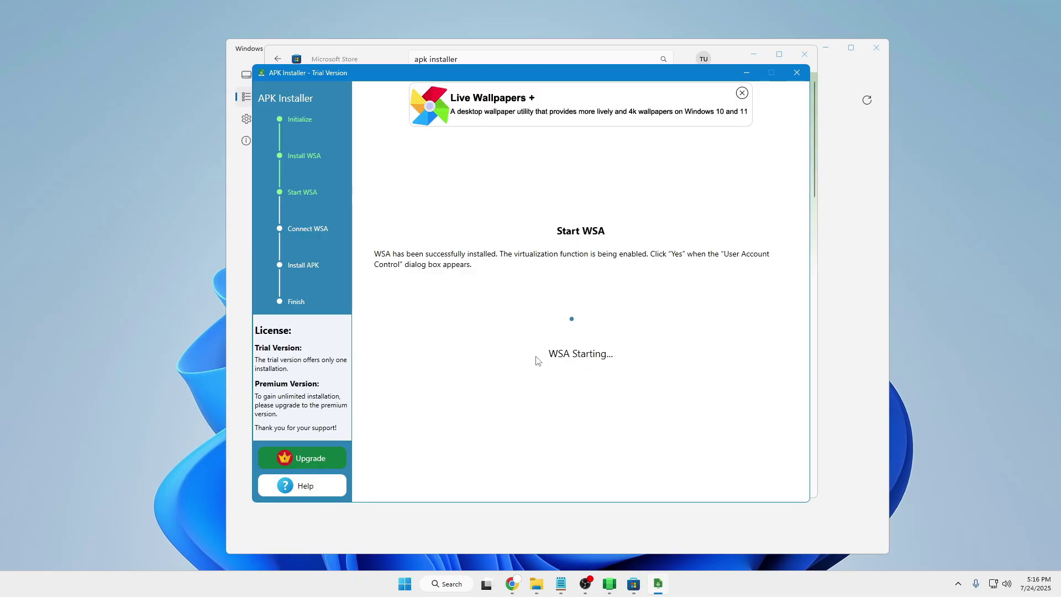
{"action": "left_click", "coordinate": [736, 60]}
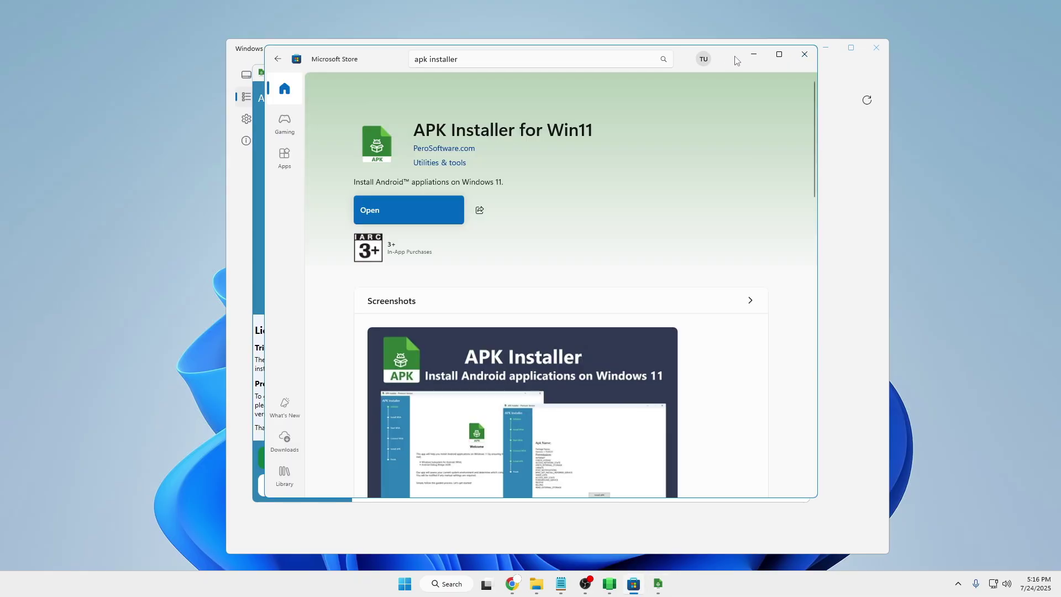
{"action": "left_click", "coordinate": [753, 54]}
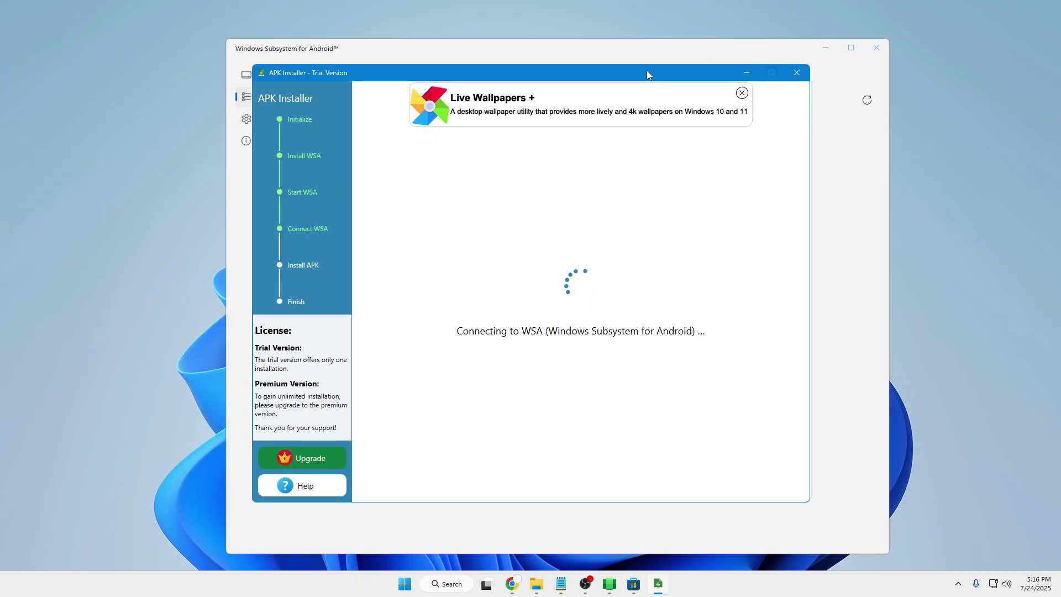
Step: Shift APK Installer right, check WSA's Advanced settings page, then return to APK Installer
{"action": "mouse_move", "coordinate": [647, 74]}
{"action": "left_mouse_down"}
{"action": "mouse_move", "coordinate": [727, 73]}
{"action": "mouse_move", "coordinate": [666, 84]}
{"action": "left_mouse_up"}
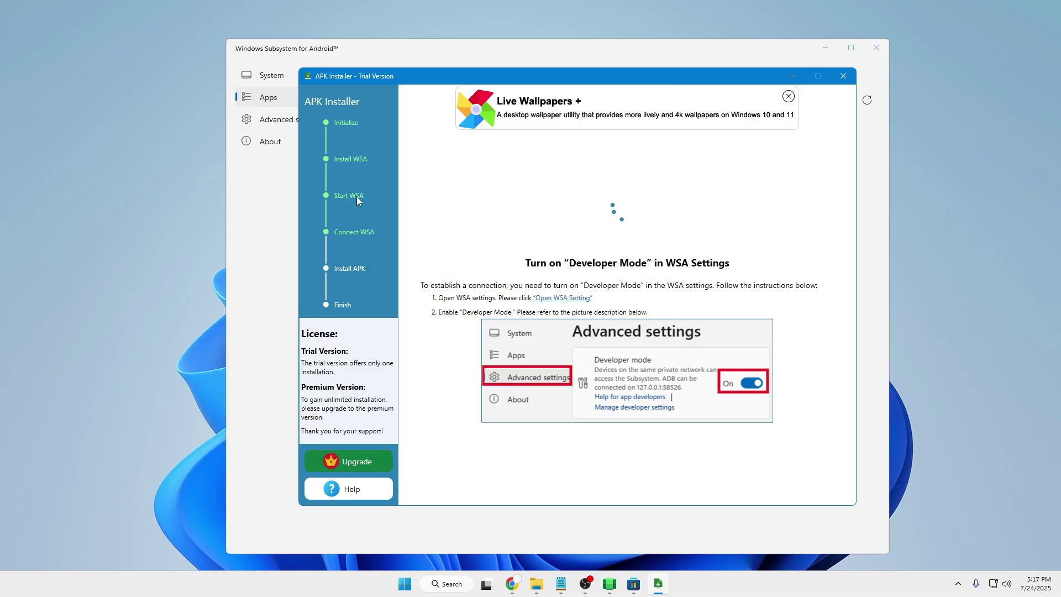
{"action": "left_click", "coordinate": [267, 122]}
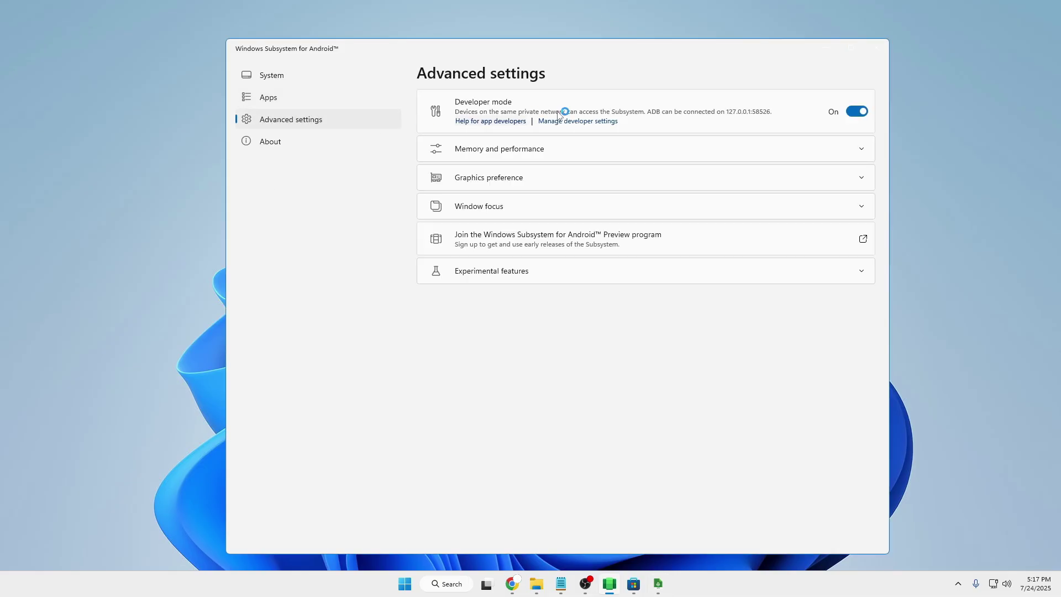
{"action": "left_click", "coordinate": [657, 584]}
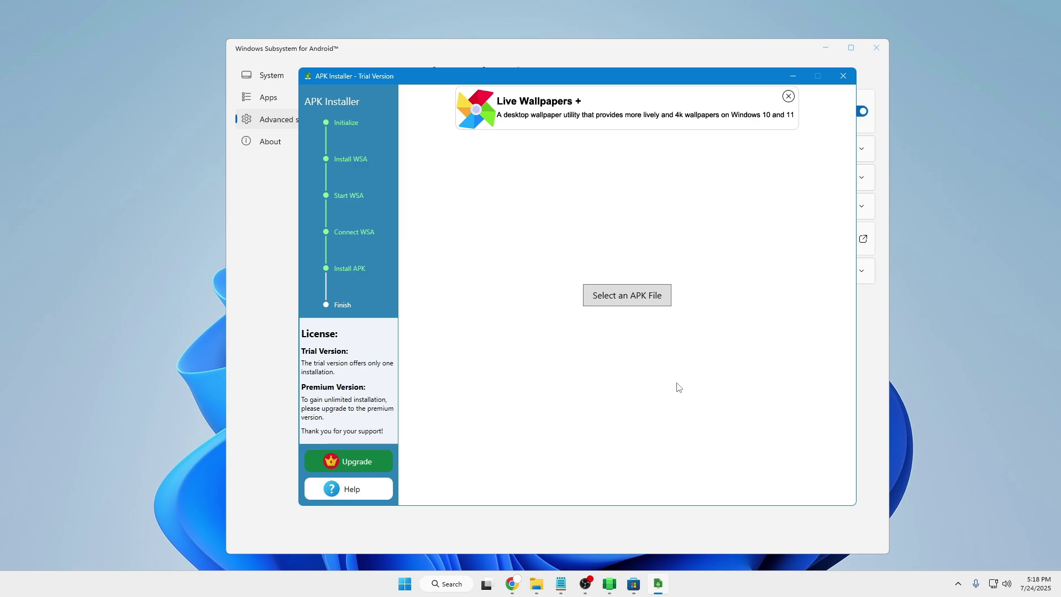
Step: Choose the EA SPORTS FC Mobile APK from Downloads and install it into WSA
{"action": "left_click", "coordinate": [636, 299]}
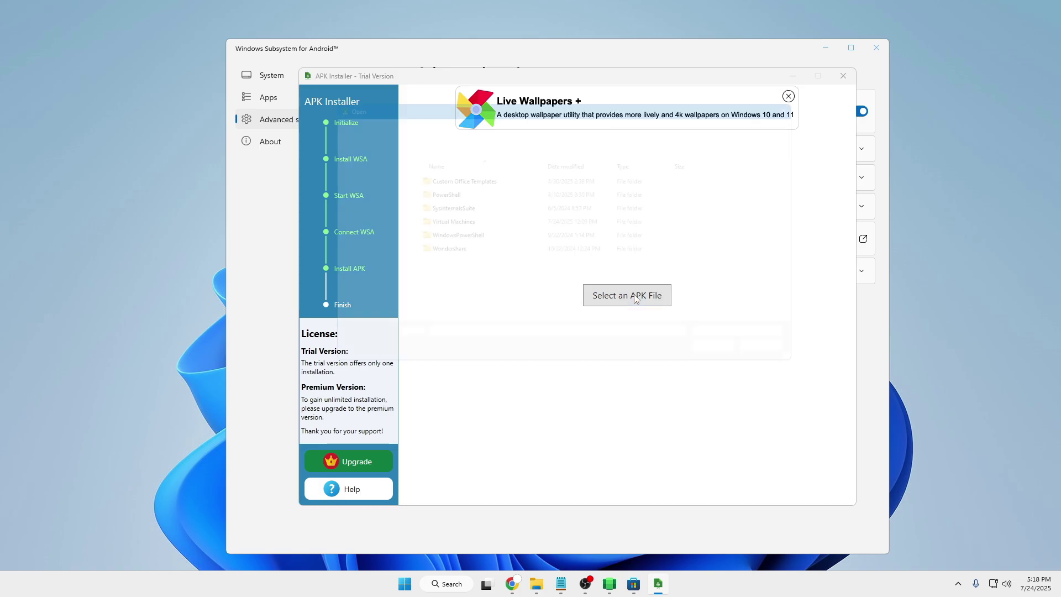
{"action": "left_click", "coordinate": [731, 363]}
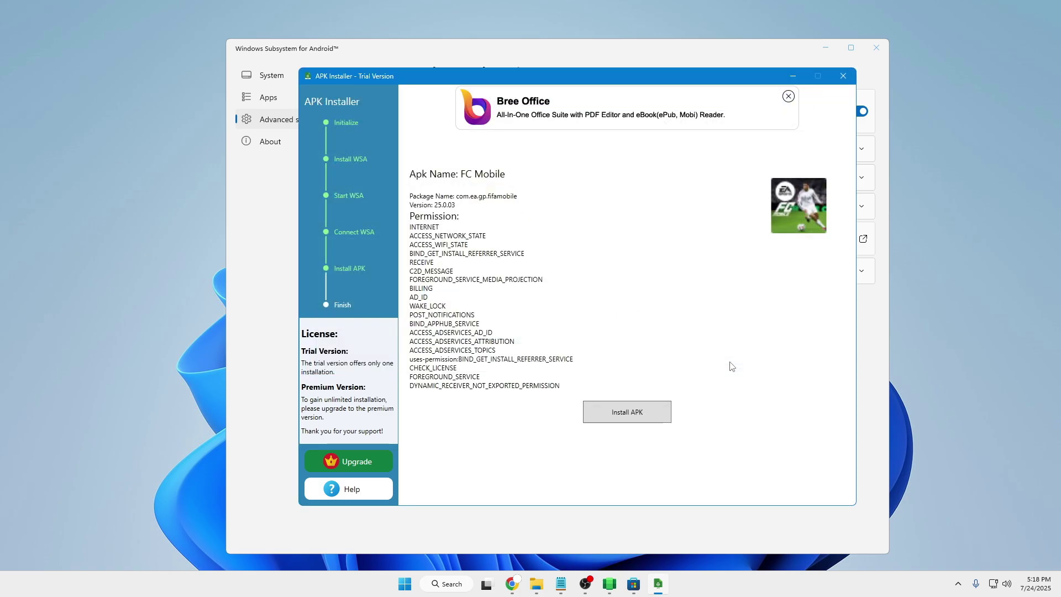
{"action": "left_click", "coordinate": [634, 417]}
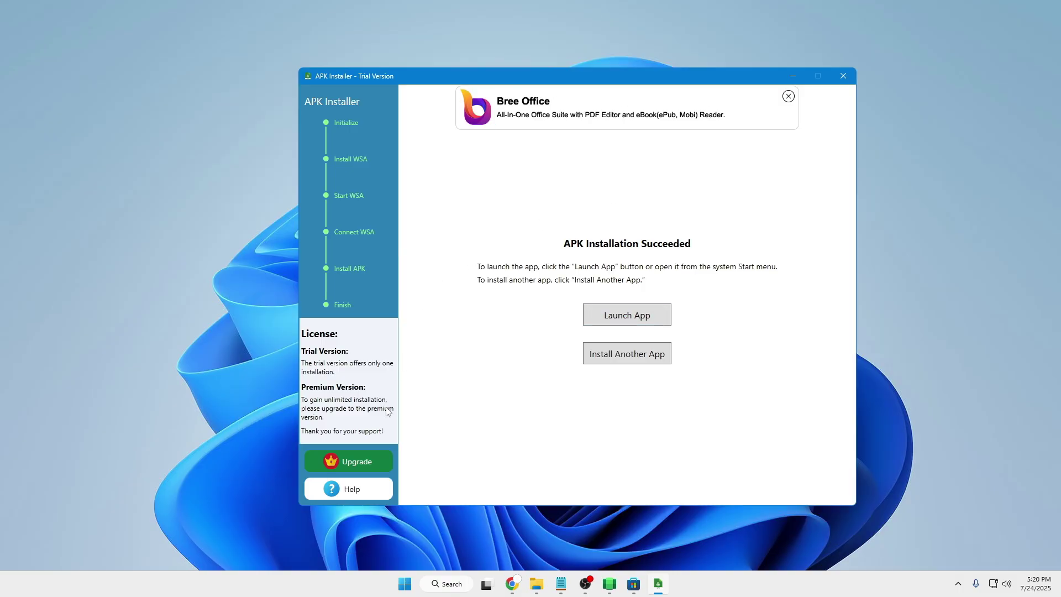
Step: Find FC Mobile 25.0.03 in the WSA Apps list and open it from its options menu
{"action": "left_click", "coordinate": [610, 584]}
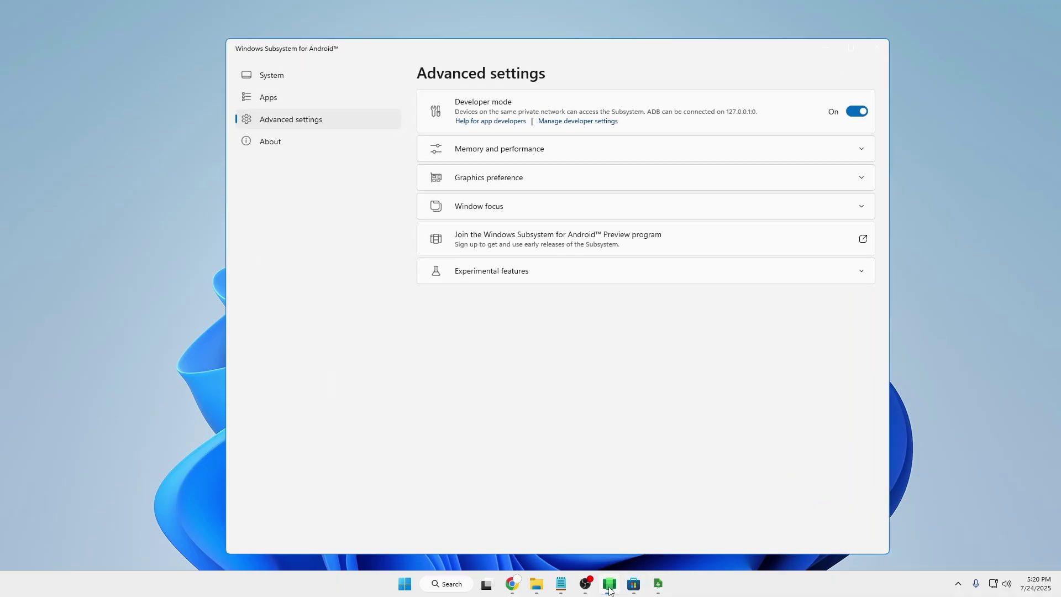
{"action": "left_click", "coordinate": [324, 100]}
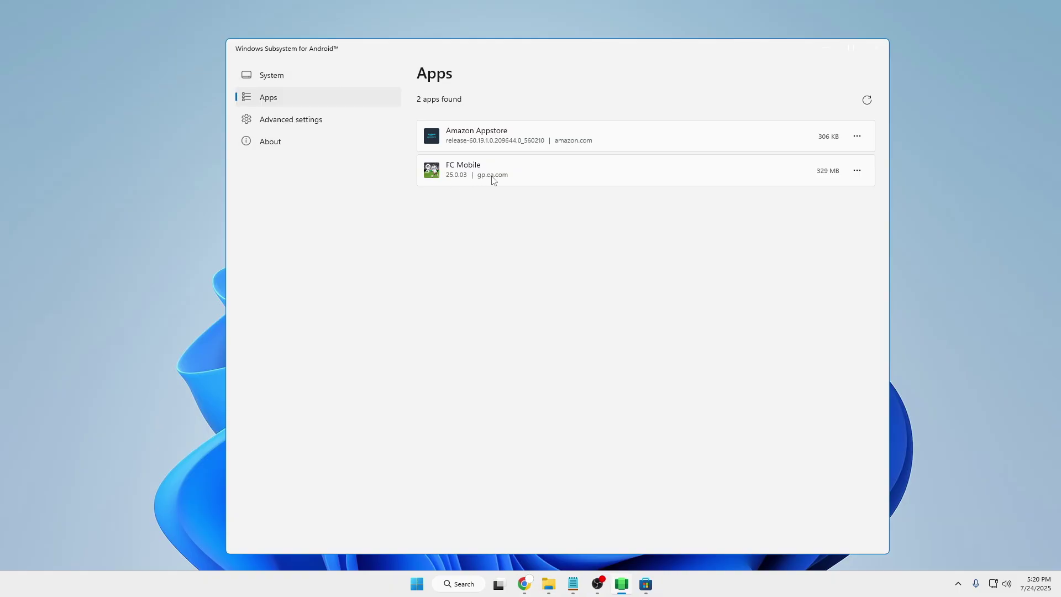
{"action": "left_click", "coordinate": [857, 172]}
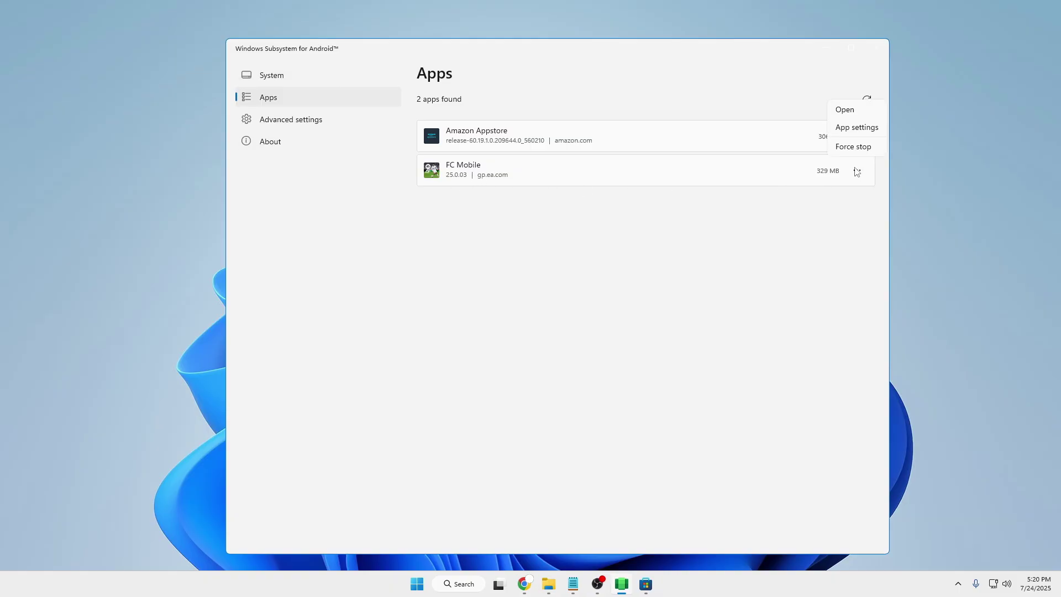
{"action": "left_click", "coordinate": [846, 110]}
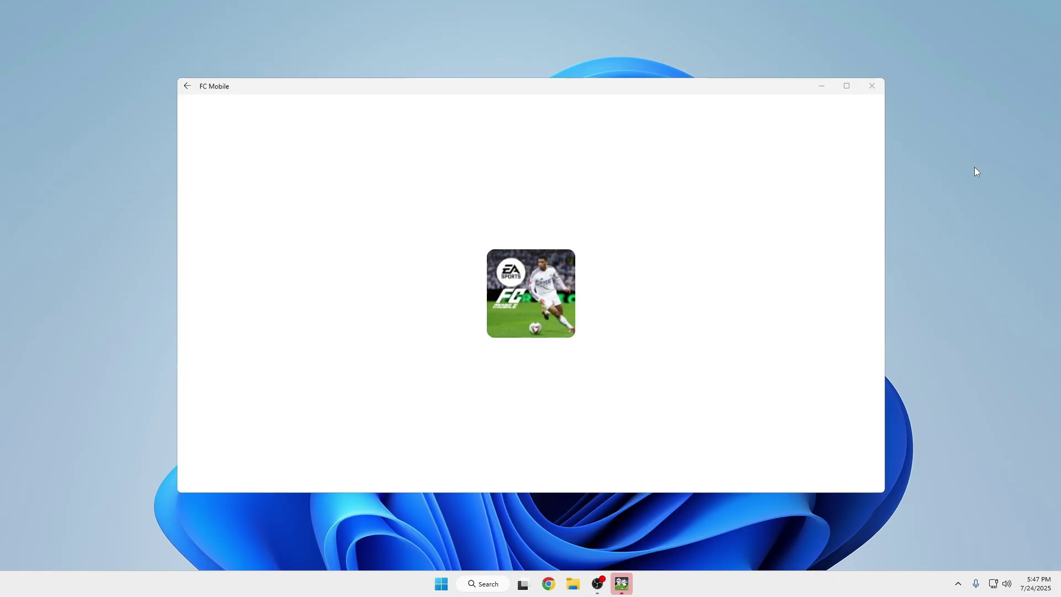
Step: Nudge the stuck FC Mobile window aside and refresh the desktop twice until it closes
{"action": "left_click_drag", "start_coordinate": [762, 93], "coordinate": [741, 90]}
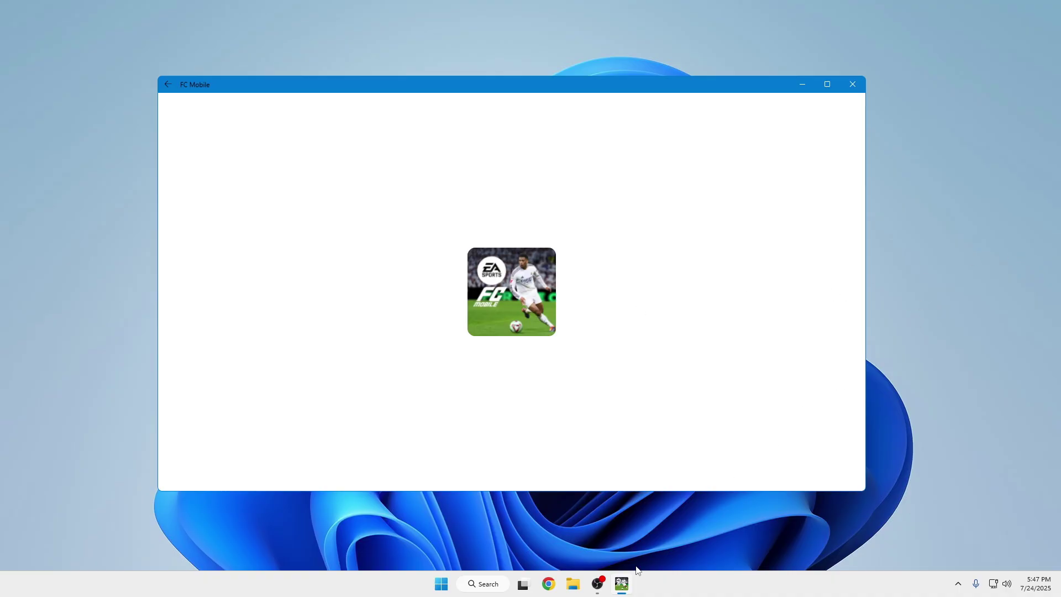
{"action": "mouse_move", "coordinate": [621, 586]}
{"action": "left_click", "coordinate": [1016, 367]}
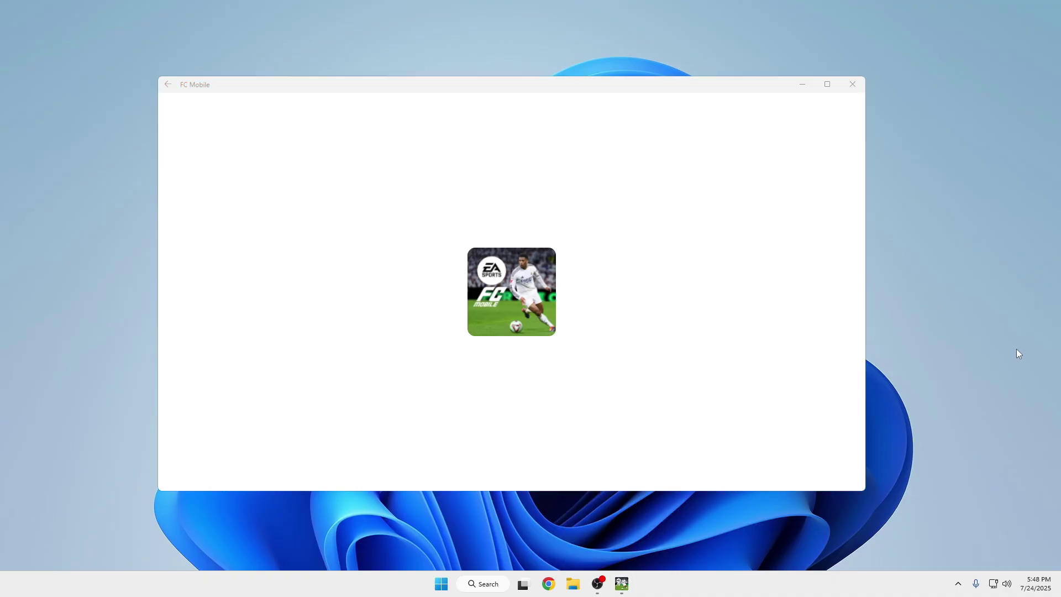
{"action": "right_click", "coordinate": [1016, 349]}
{"action": "left_click", "coordinate": [993, 382]}
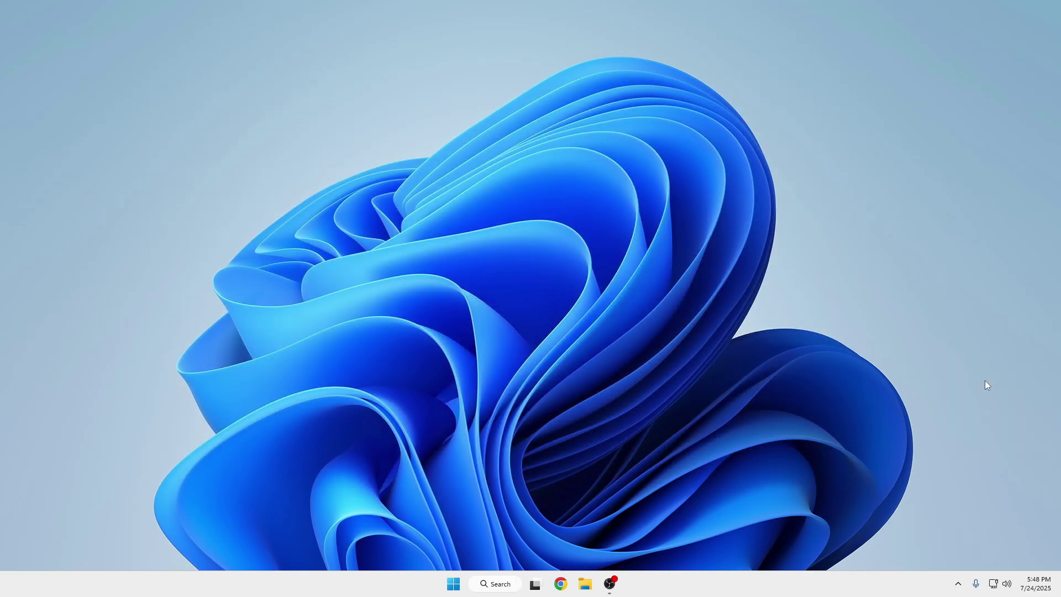
{"action": "right_click", "coordinate": [717, 276]}
{"action": "left_click", "coordinate": [742, 307]}
Step: Relaunch FC Mobile from Windows Search's Recent list, then start a new search, clearing 'wsa'
{"action": "left_click", "coordinate": [509, 582]}
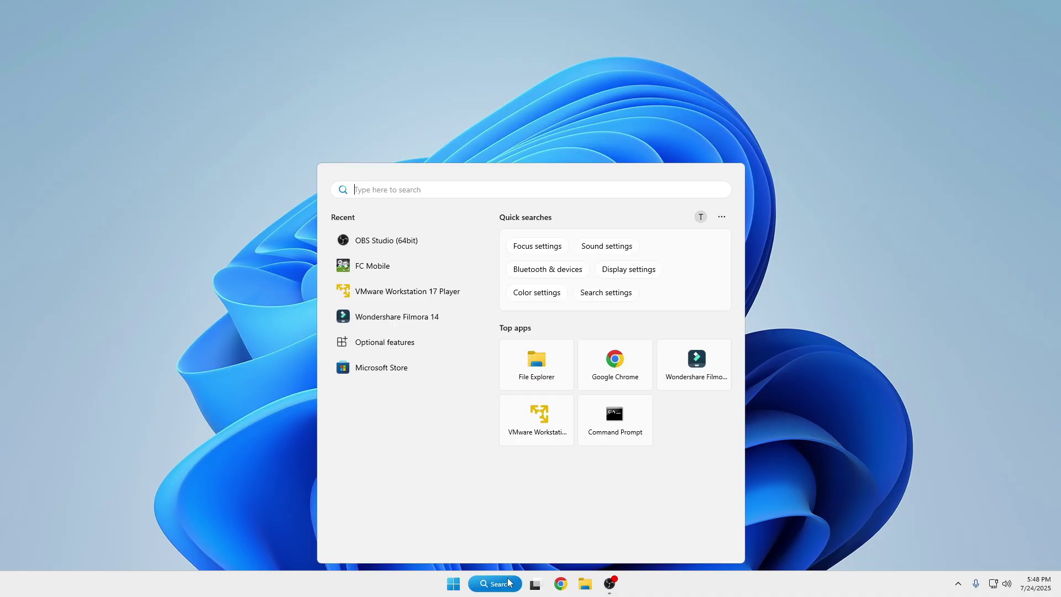
{"action": "left_click", "coordinate": [396, 270]}
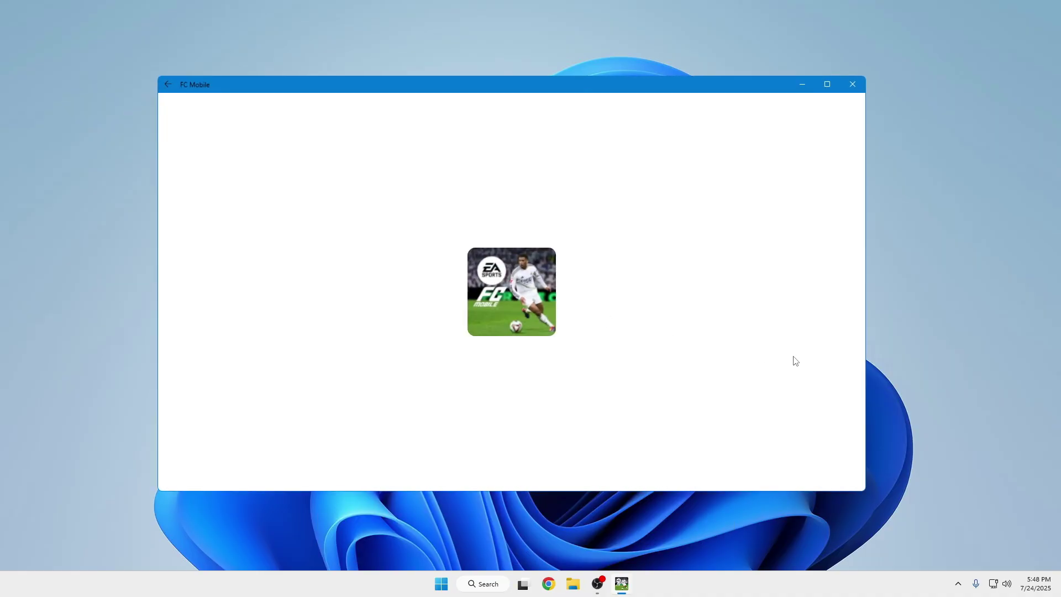
{"action": "left_click", "coordinate": [491, 586]}
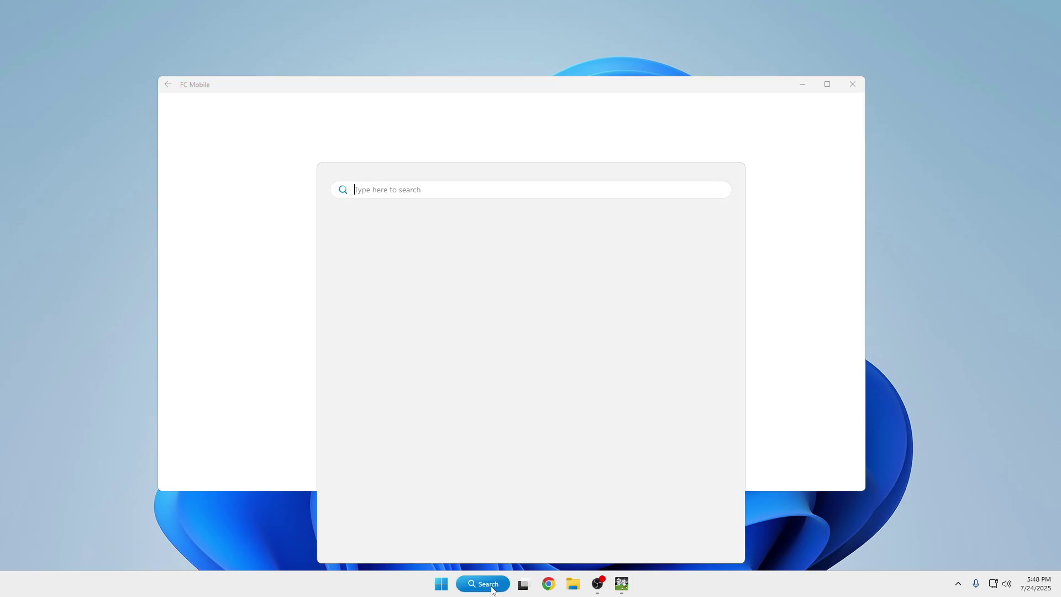
{"action": "type", "text": "wsa"}
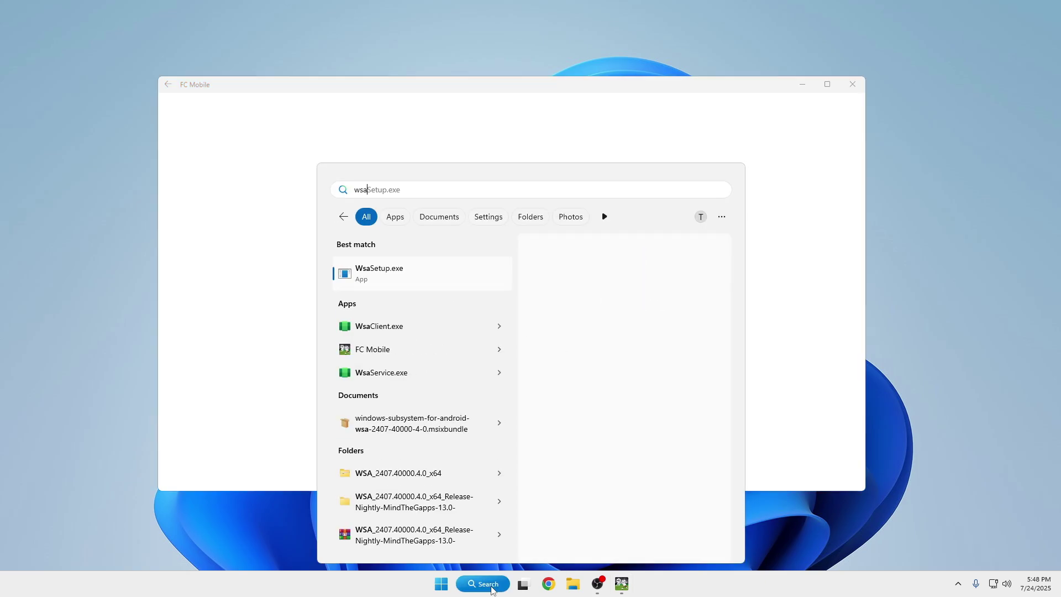
{"action": "key", "text": "BackSpace"}
{"action": "key", "text": "BackSpace"}
{"action": "key", "text": "BackSpace"}
Step: Open WSA settings via search 'andr', check its Apps list, minimize it, and move the game window
{"action": "type", "text": "a"}
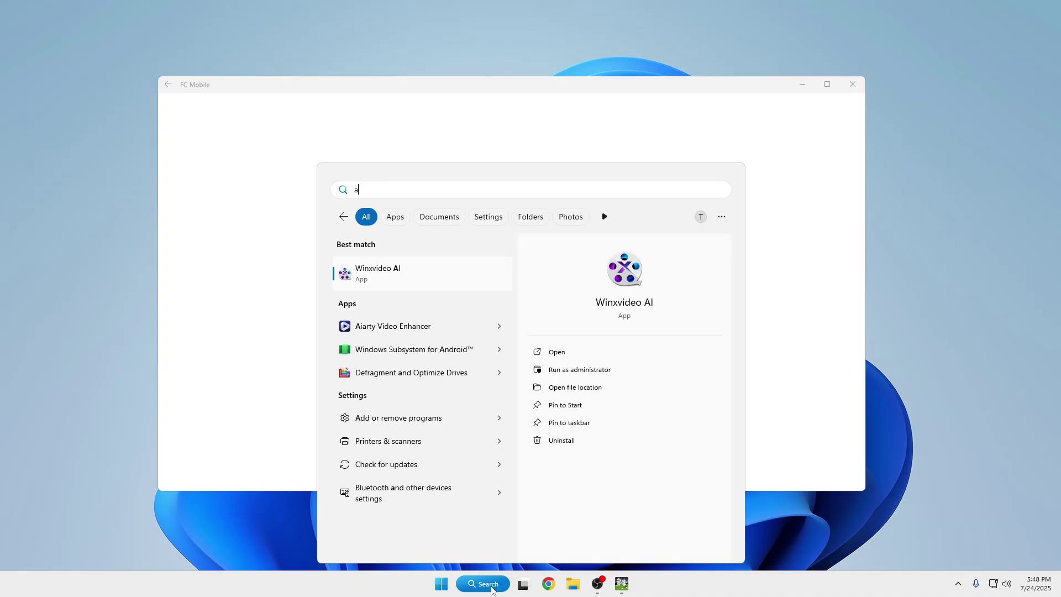
{"action": "type", "text": "ndr"}
{"action": "key", "text": "Return"}
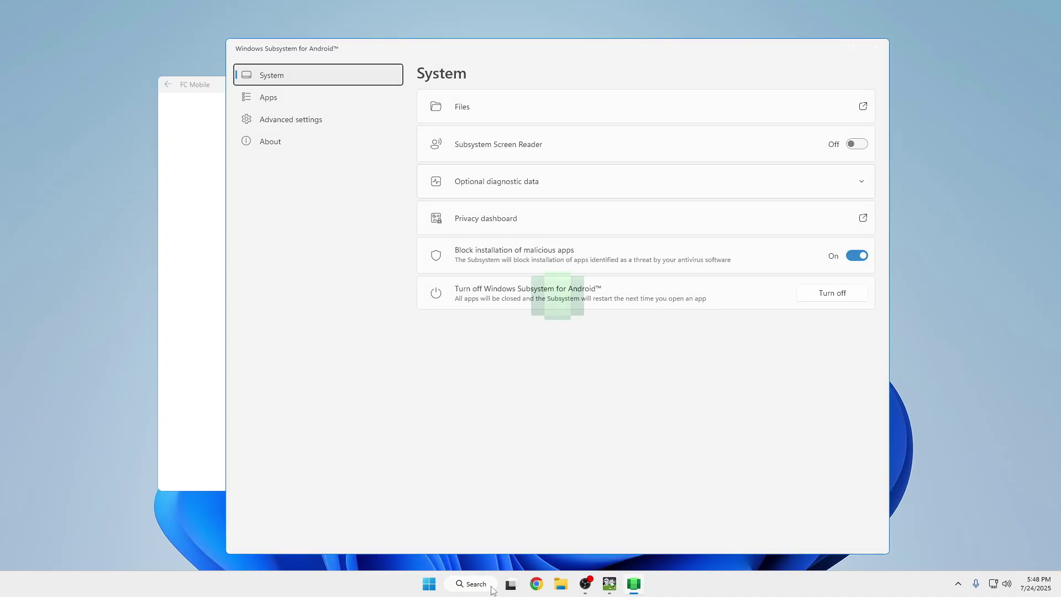
{"action": "left_click", "coordinate": [287, 100]}
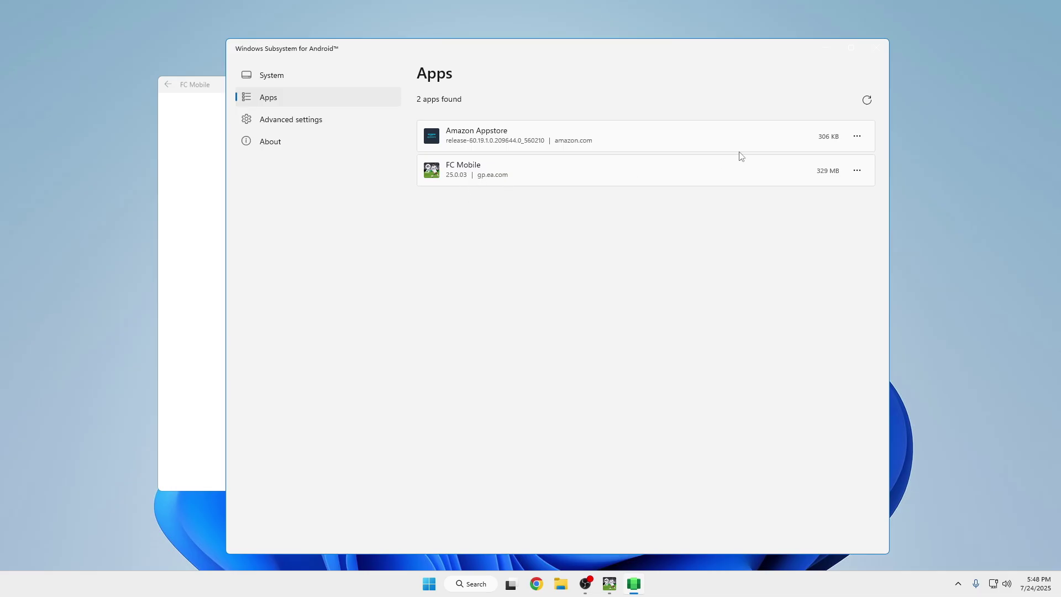
{"action": "left_click", "coordinate": [826, 49]}
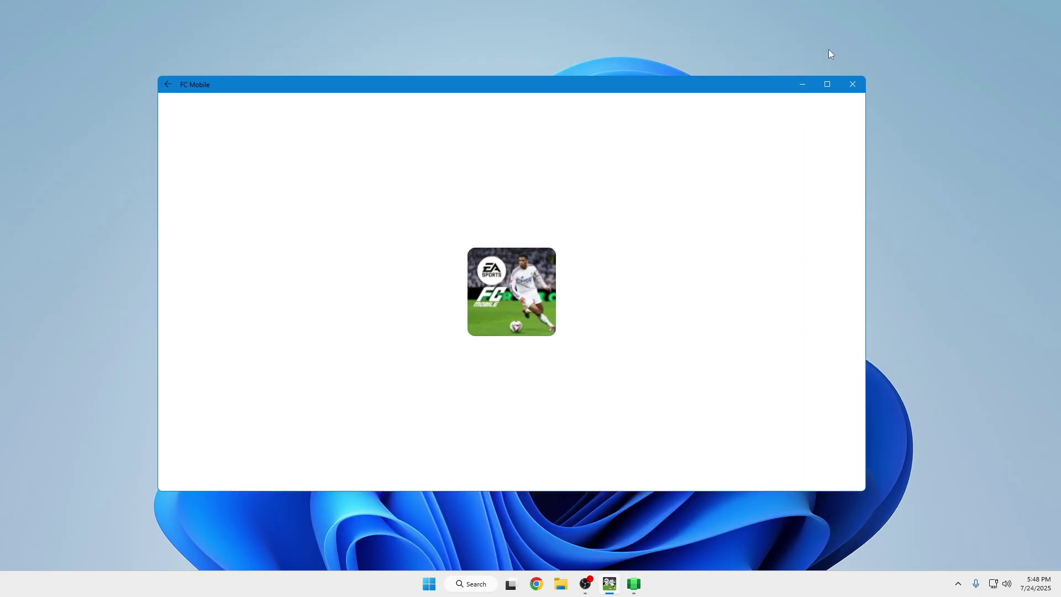
{"action": "left_click_drag", "start_coordinate": [612, 84], "coordinate": [639, 110]}
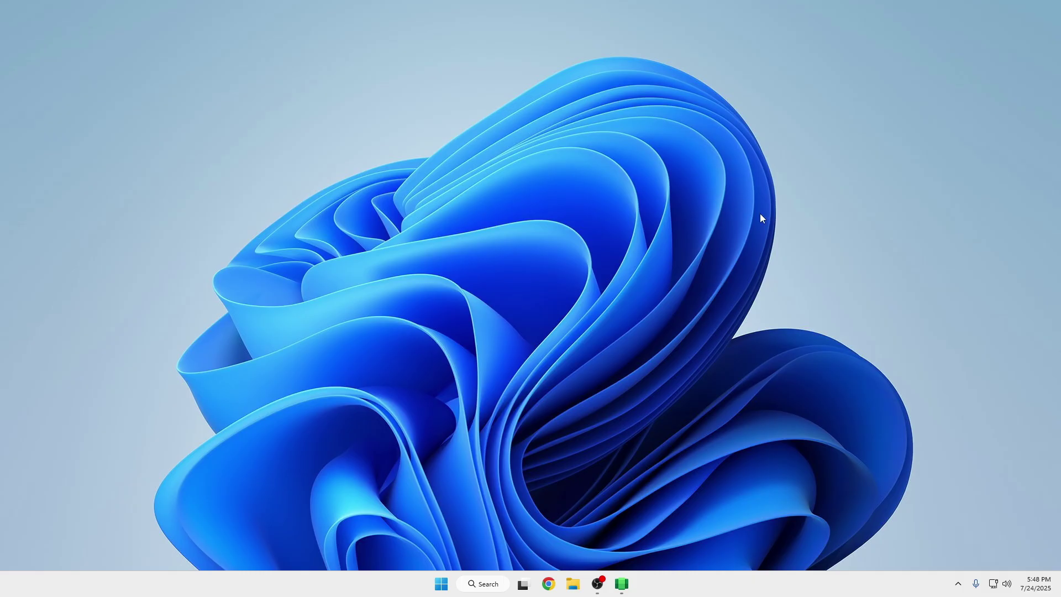
Step: Open Task Manager from the taskbar, narrow its window, and scroll the Processes list
{"action": "right_click", "coordinate": [721, 581]}
{"action": "left_click", "coordinate": [738, 539]}
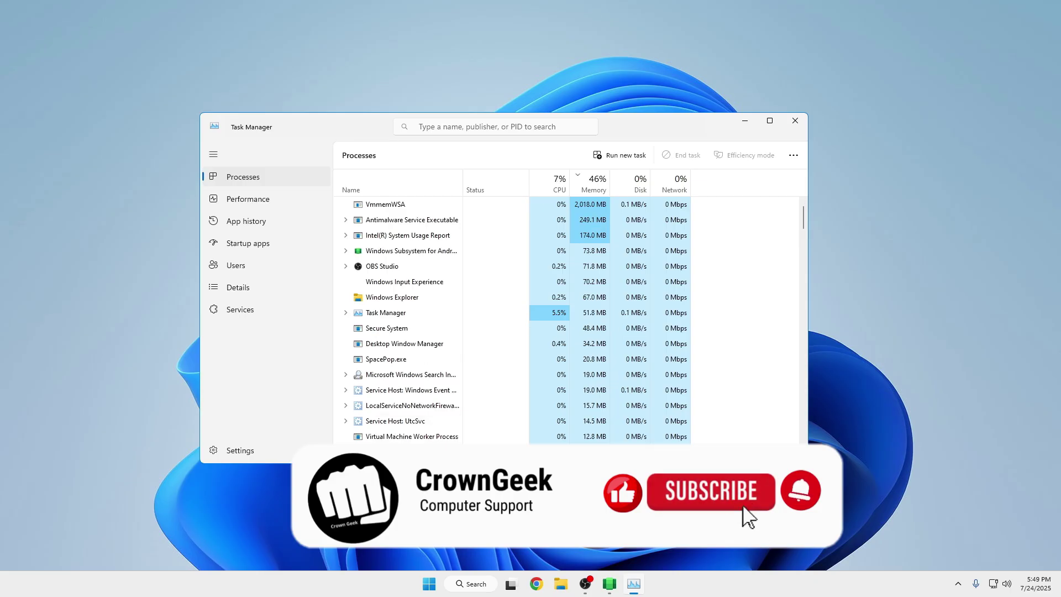
{"action": "left_click_drag", "start_coordinate": [717, 276], "coordinate": [621, 276]}
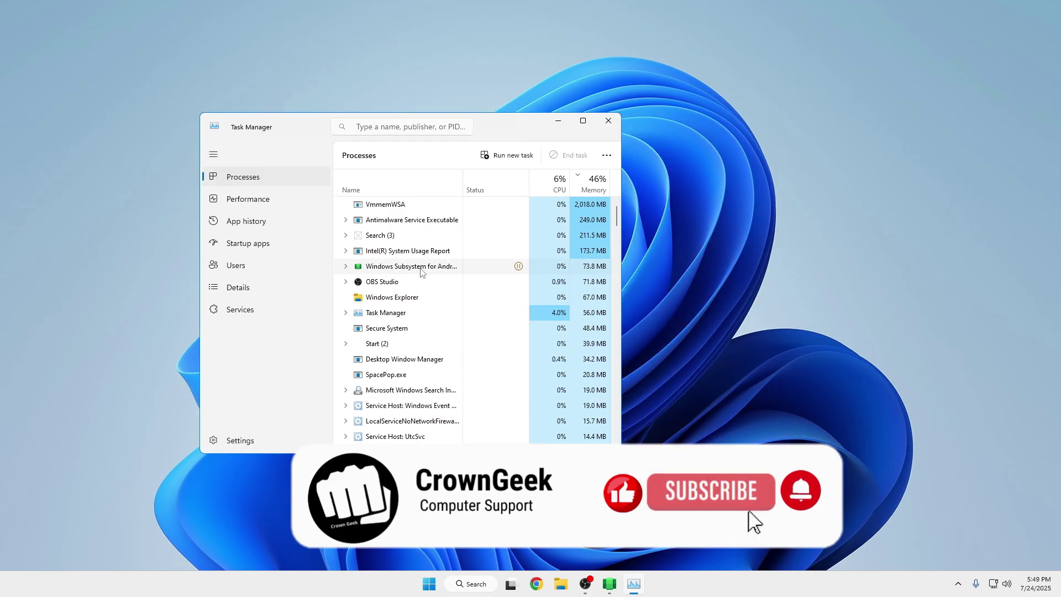
{"action": "scroll", "coordinate": [397, 271], "scroll_direction": "down", "scroll_amount": 3}
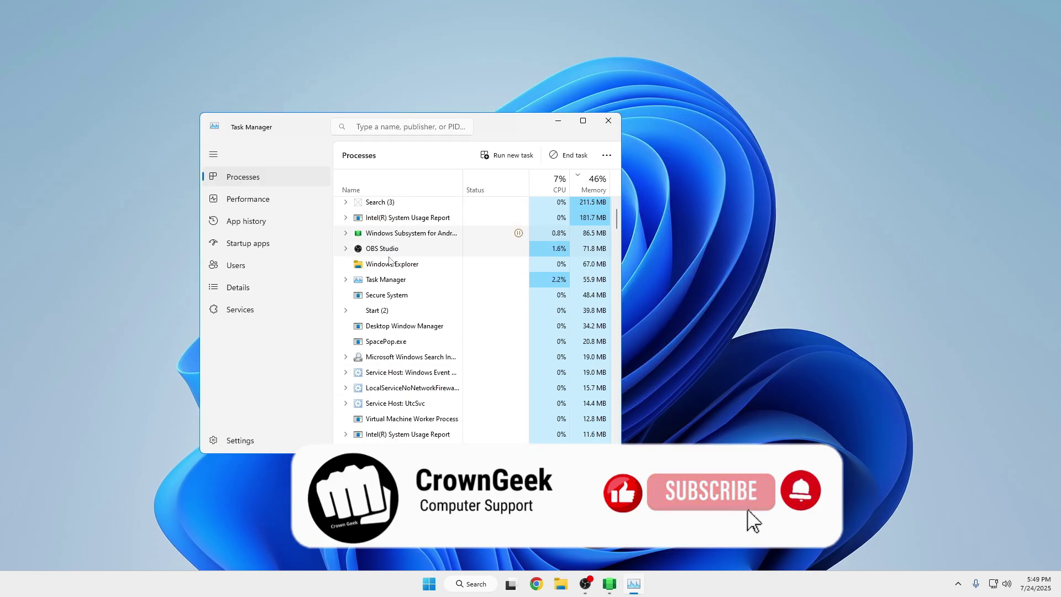